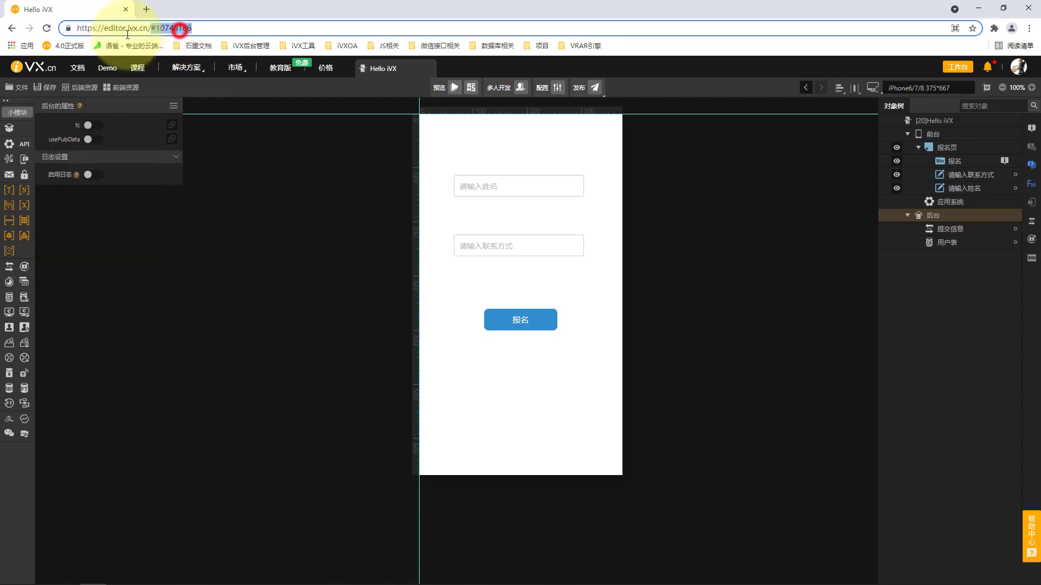
Load the editor's start page without the app ID in the address and reopen the recent app "Hello iVX"
key(BackSpace)
key(Return)
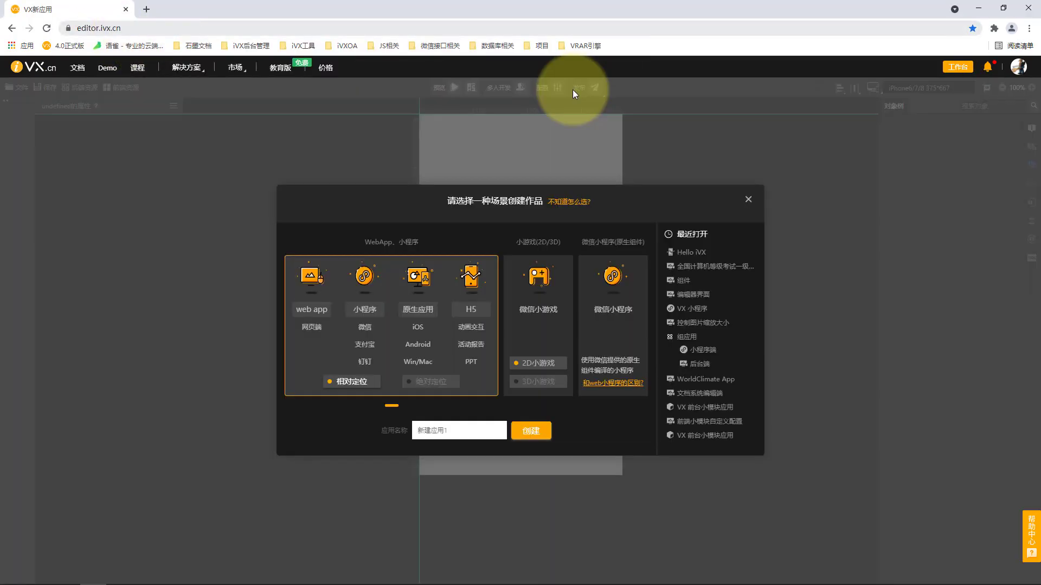
click(717, 253)
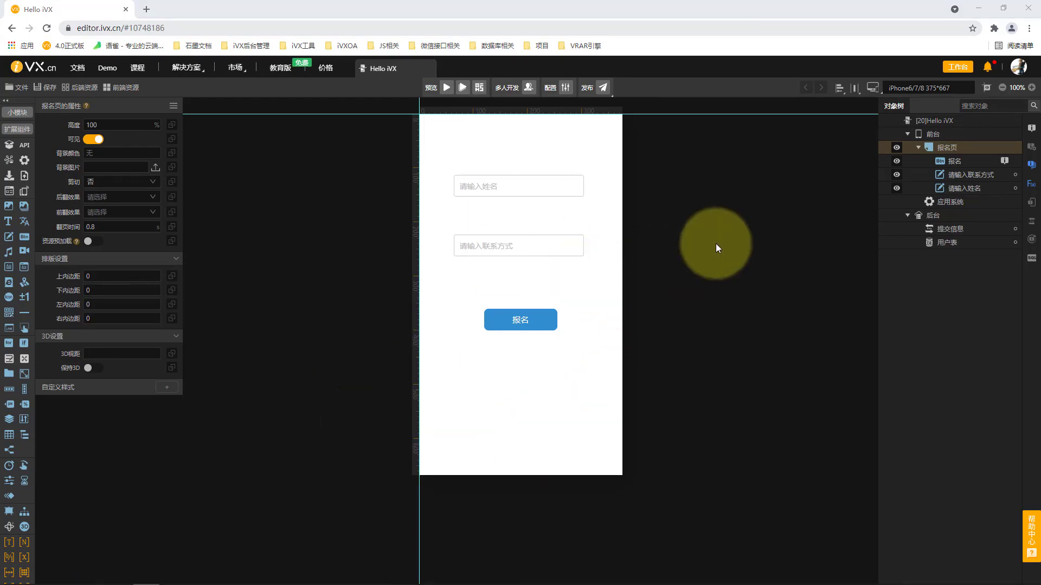
Examine the app's domain configuration and the WeChat official account APP ID and APP Secret fields in the interface configuration
click(567, 90)
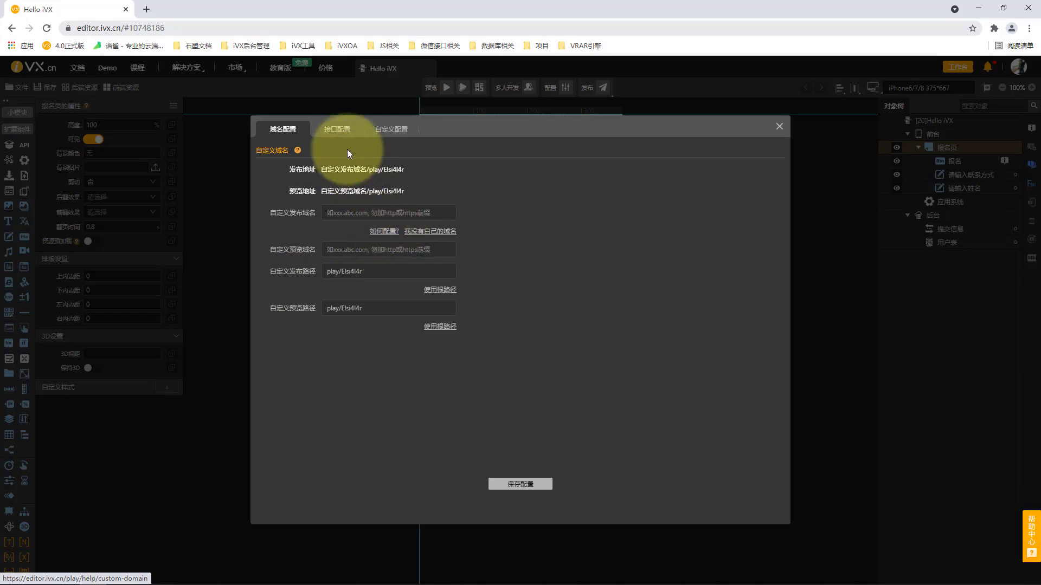
click(338, 131)
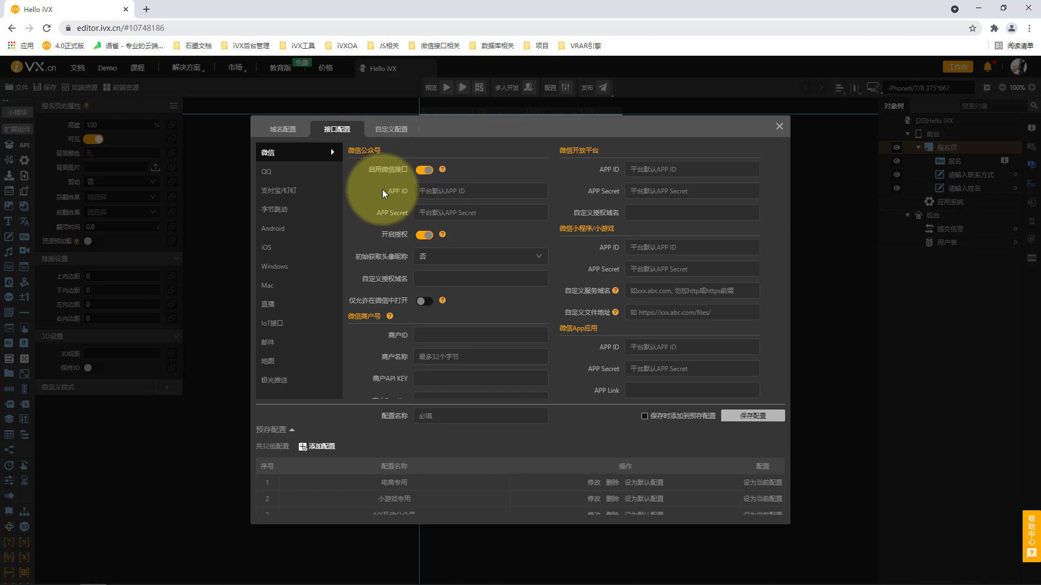
click(455, 190)
click(455, 212)
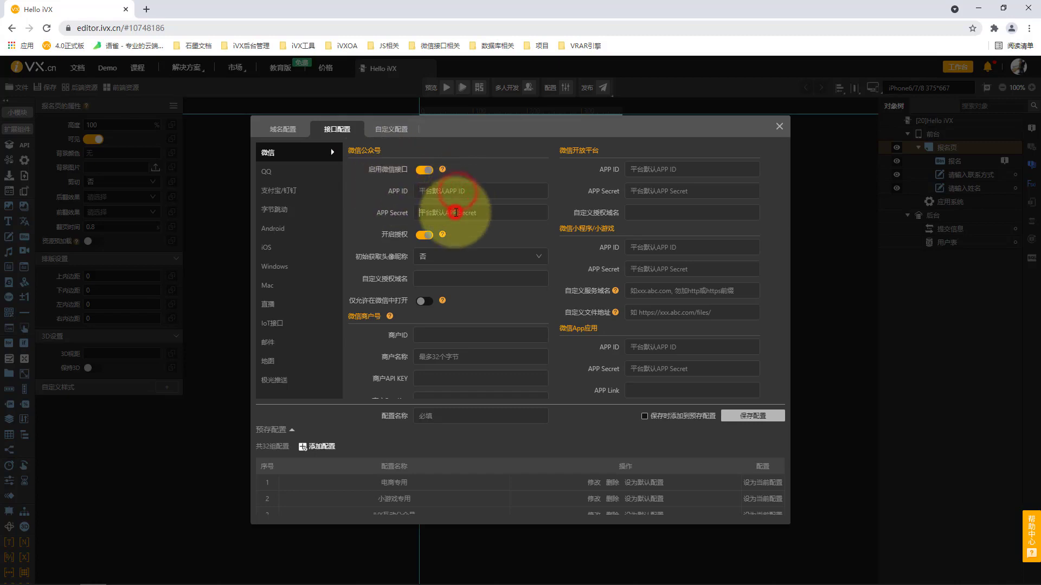
click(447, 212)
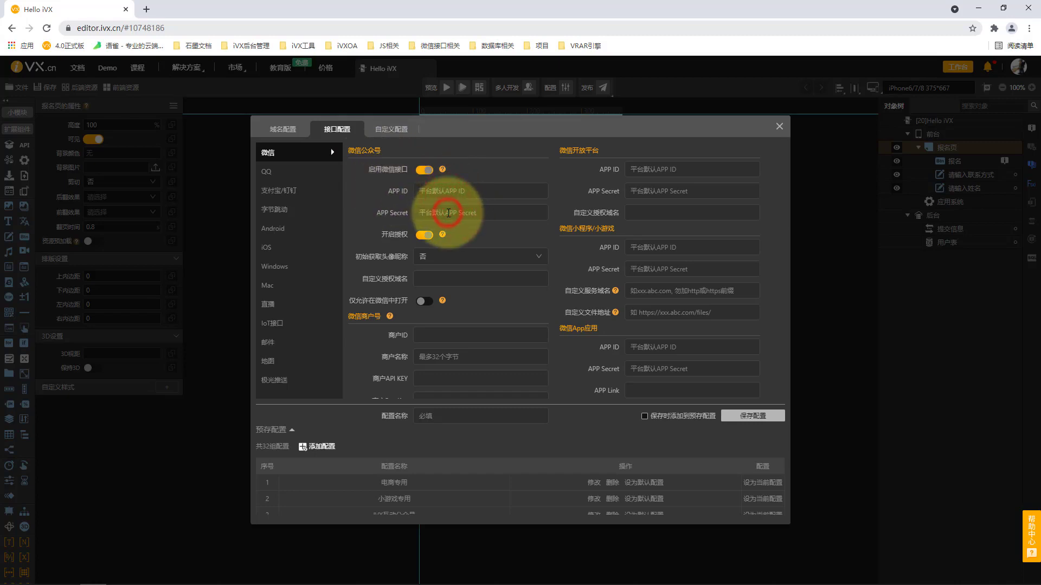
click(371, 204)
click(362, 198)
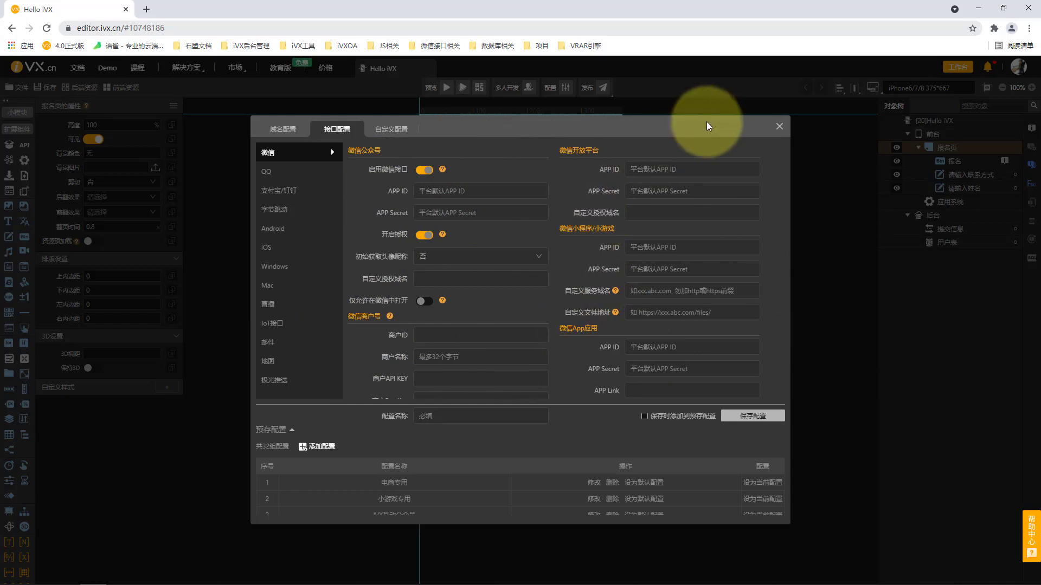
click(779, 126)
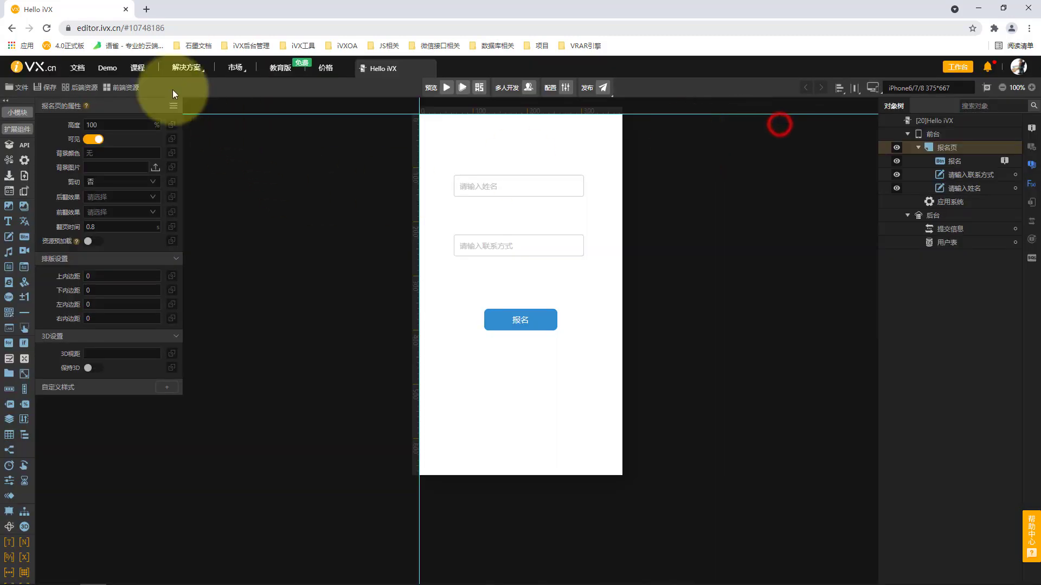
Look up the 小程序平台配置 article on publishing WeChat mini programs in the iVX documentation, then return to the editor
click(79, 70)
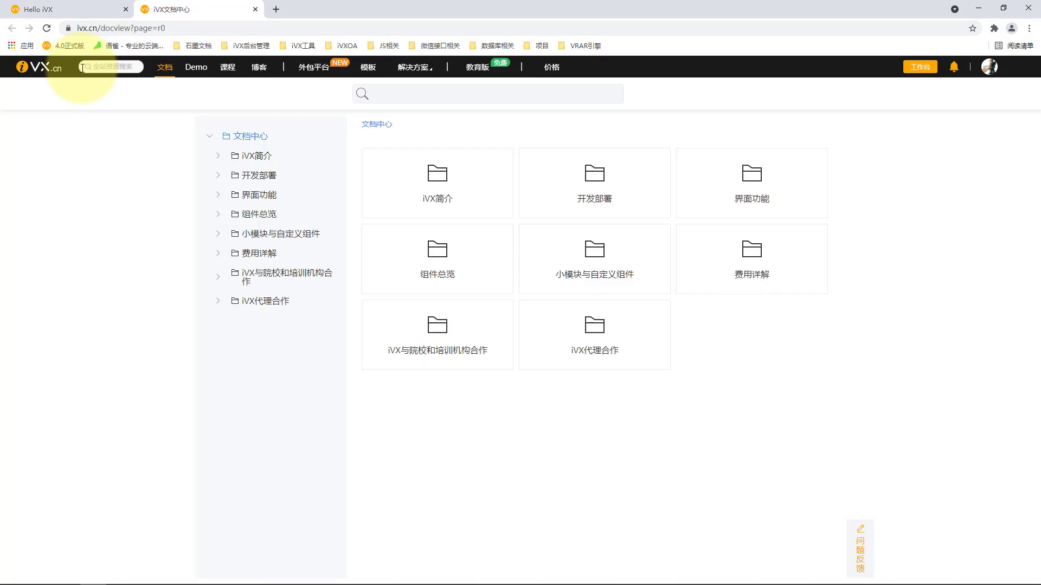
click(220, 176)
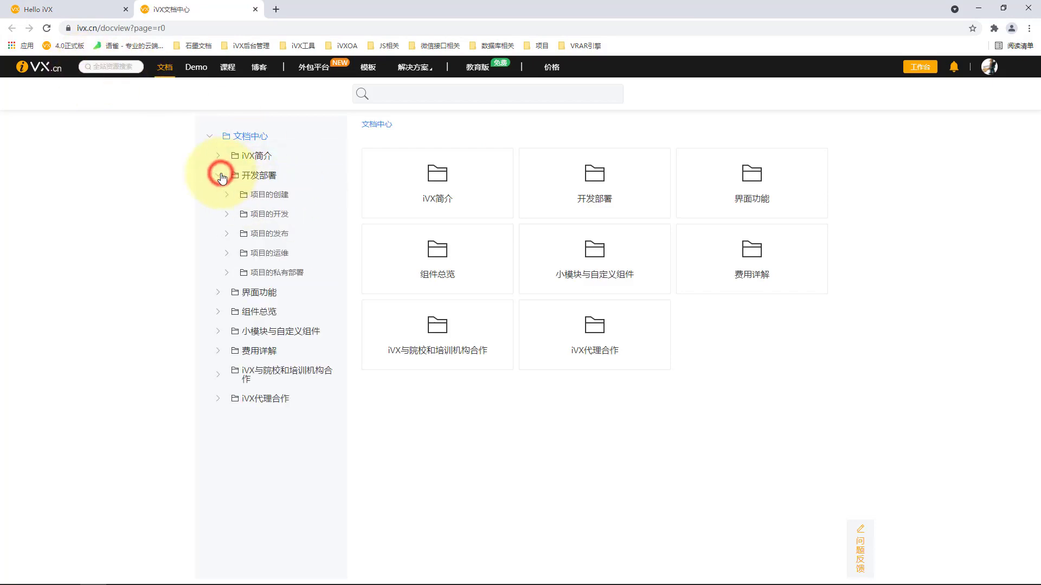
click(249, 237)
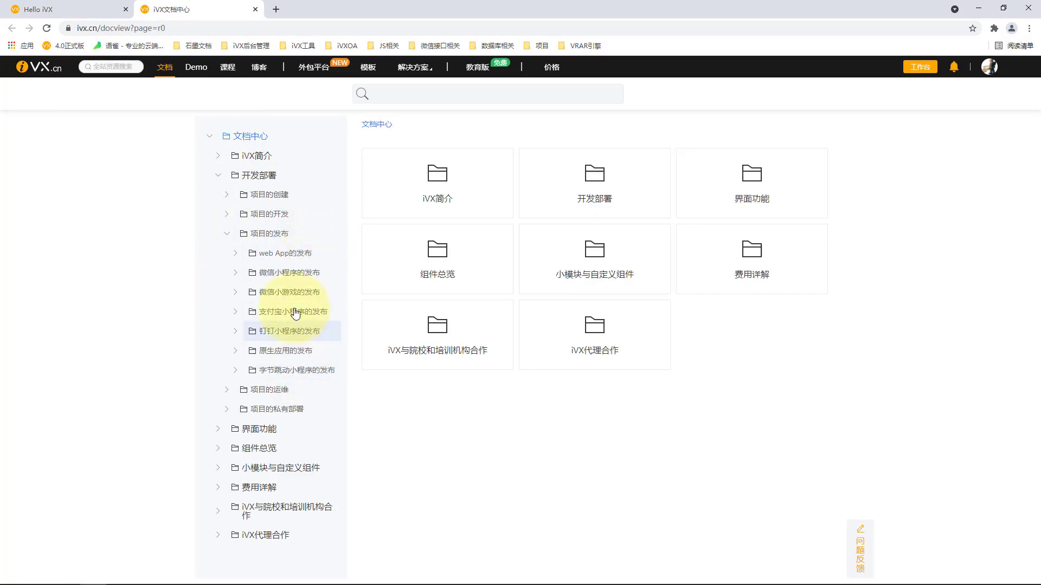
click(303, 273)
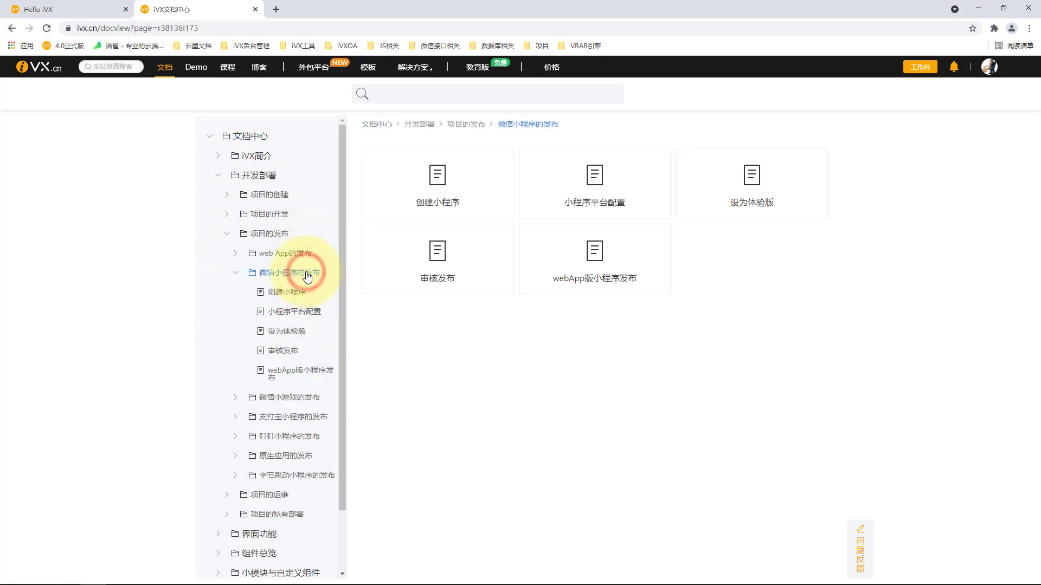
click(303, 313)
scroll(570, 361, down, 10)
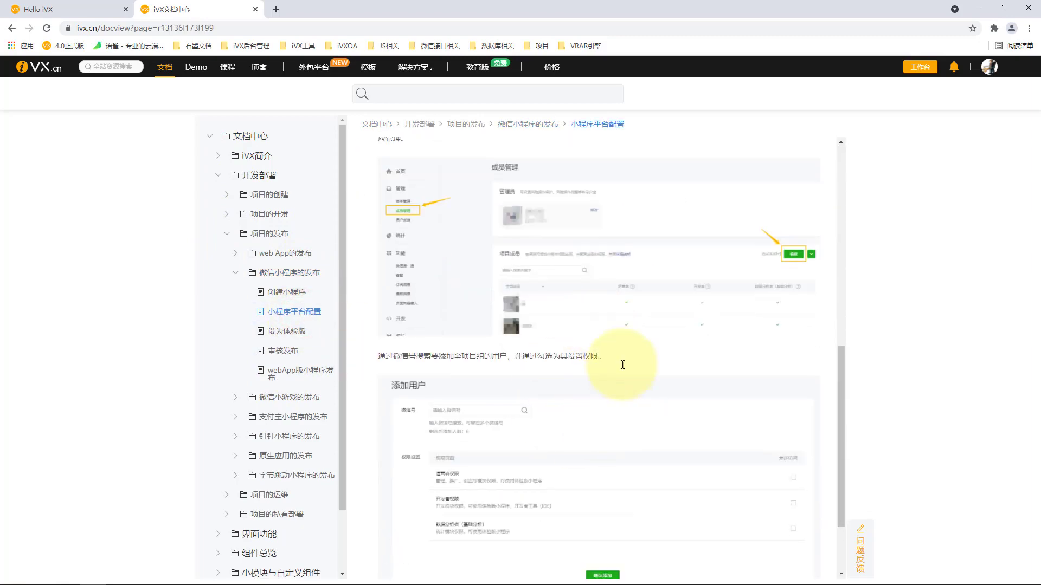
scroll(622, 365, up, 10)
click(255, 9)
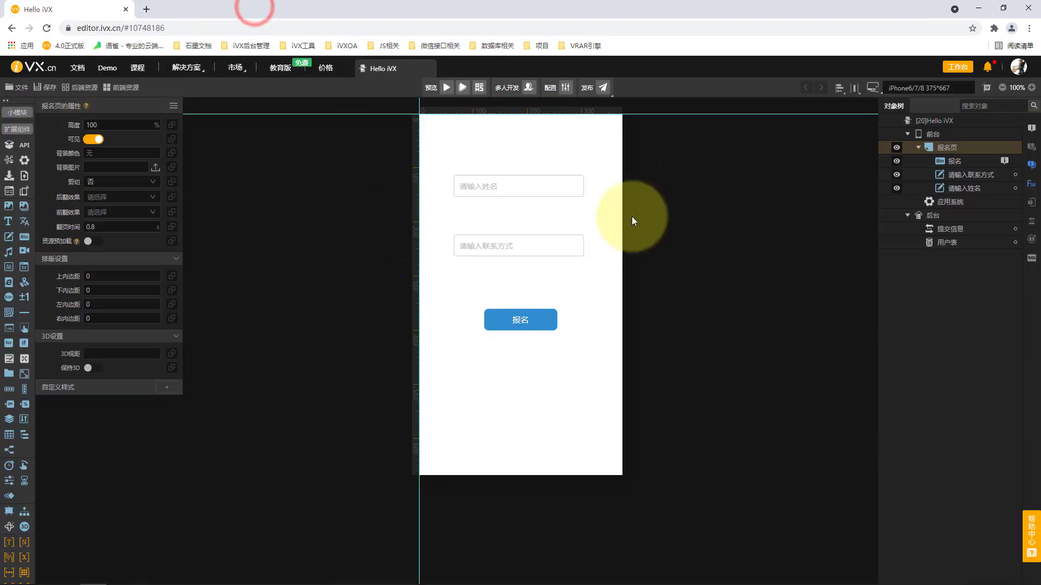
click(337, 129)
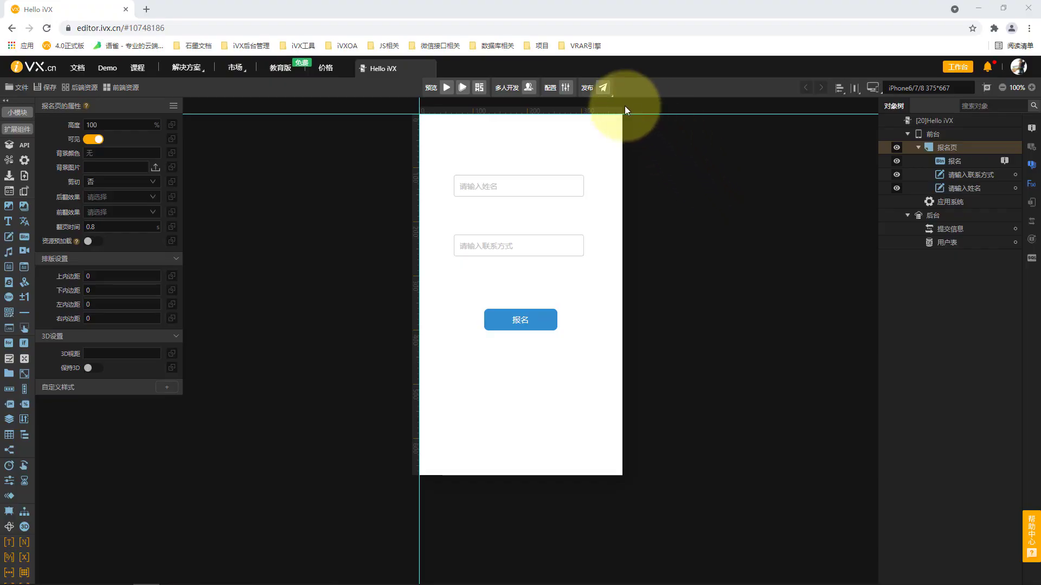
click(608, 91)
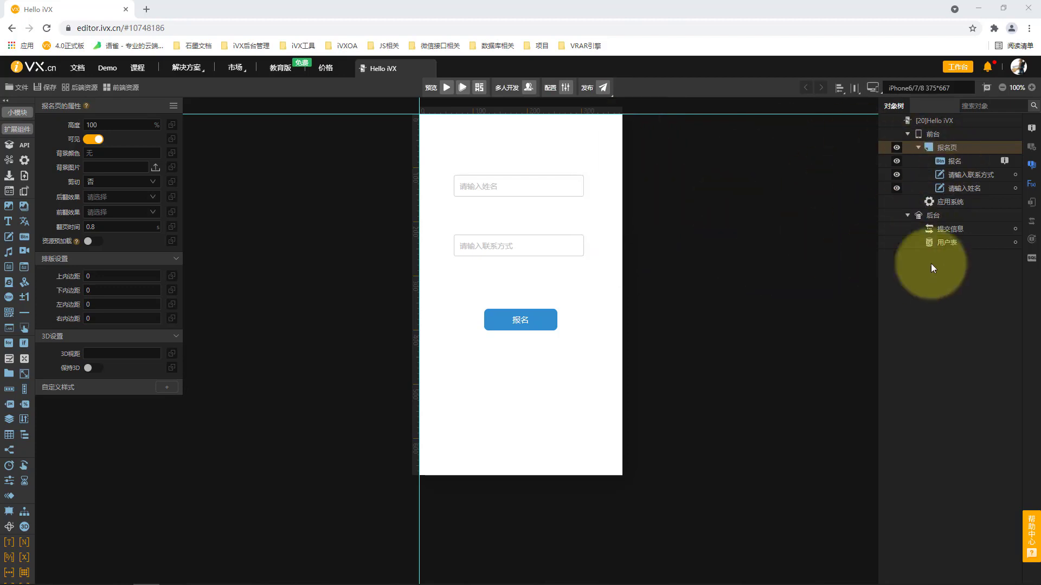
mouse_move(601, 88)
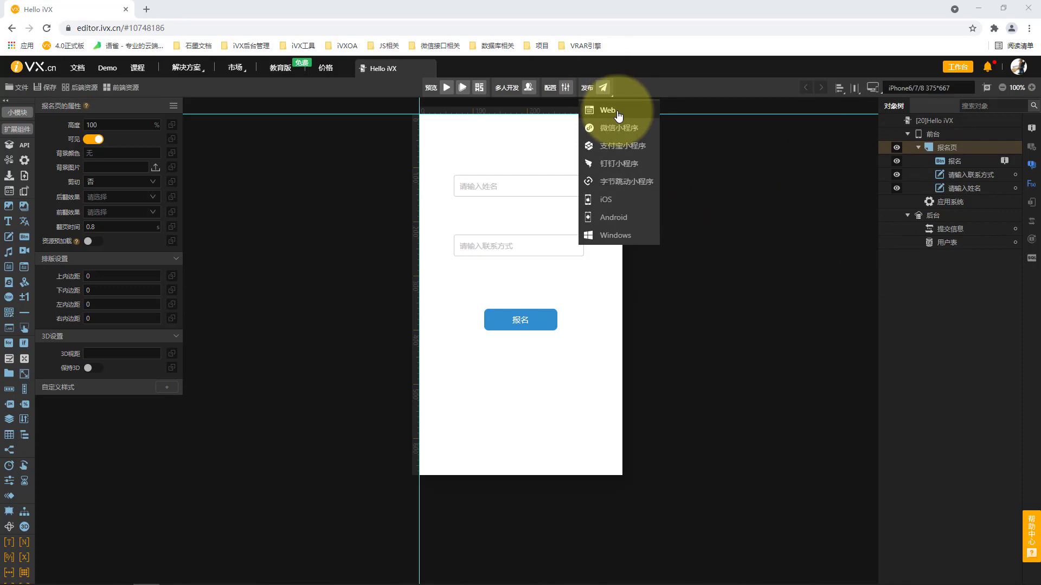
click(781, 123)
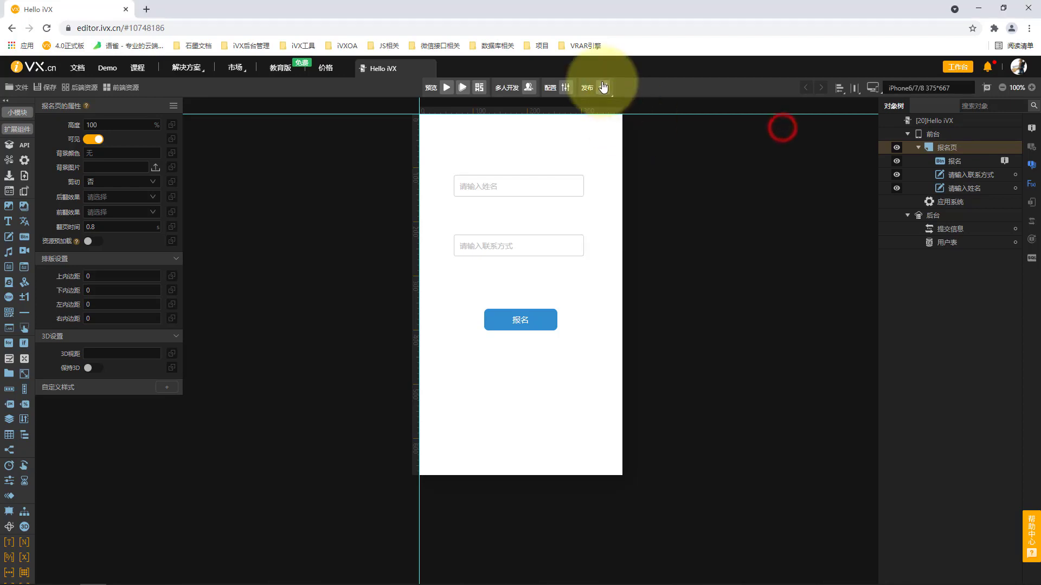
Examine the Android and iOS packaging settings in the app's interface configuration
click(565, 88)
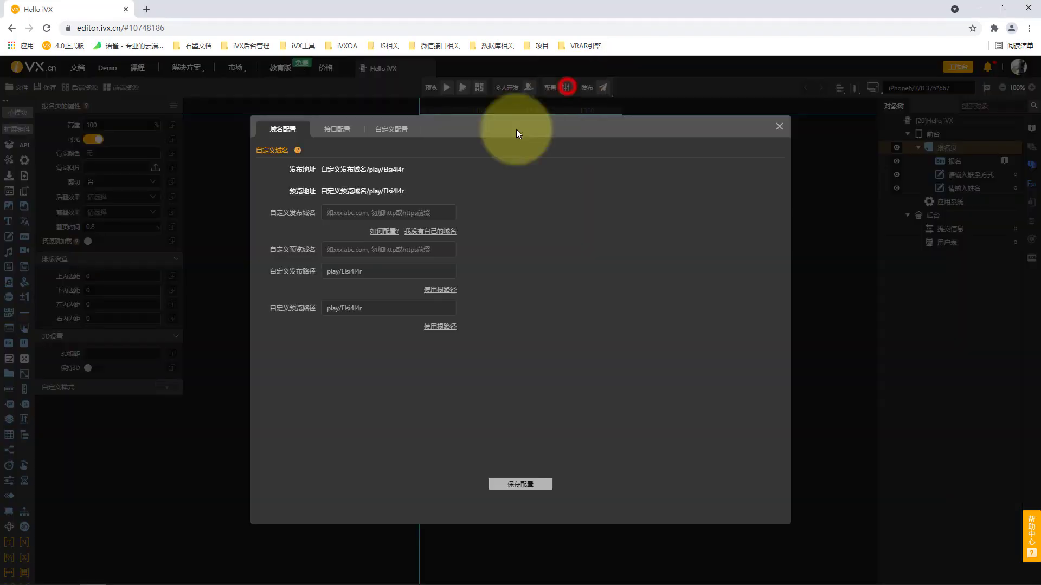
click(336, 131)
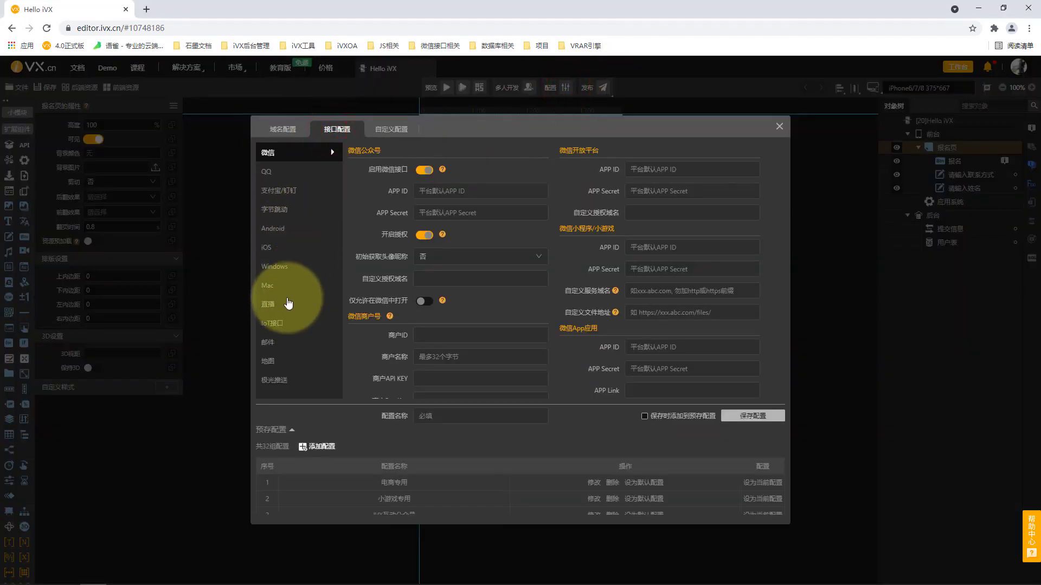
click(289, 231)
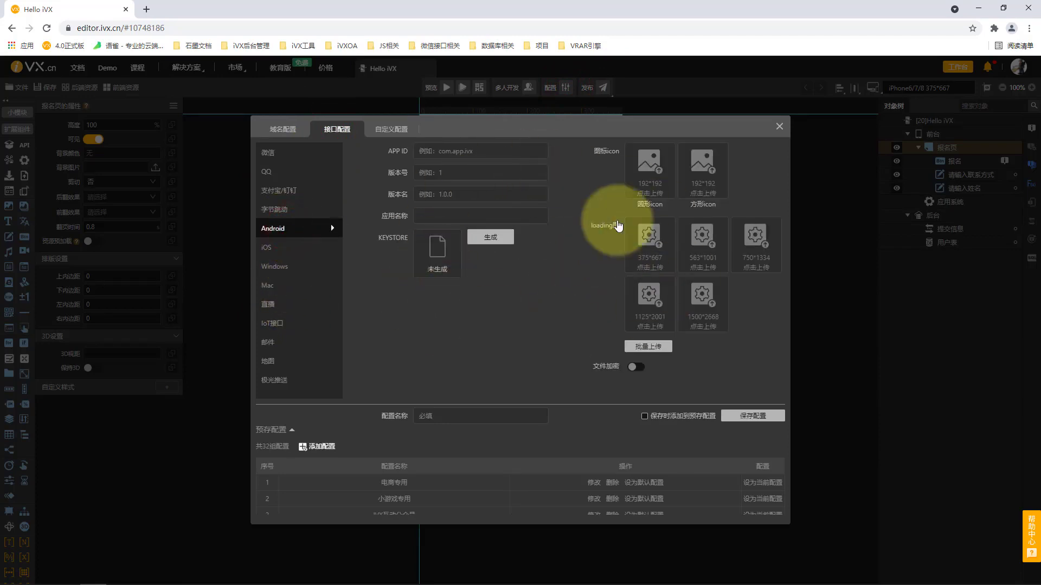
click(292, 251)
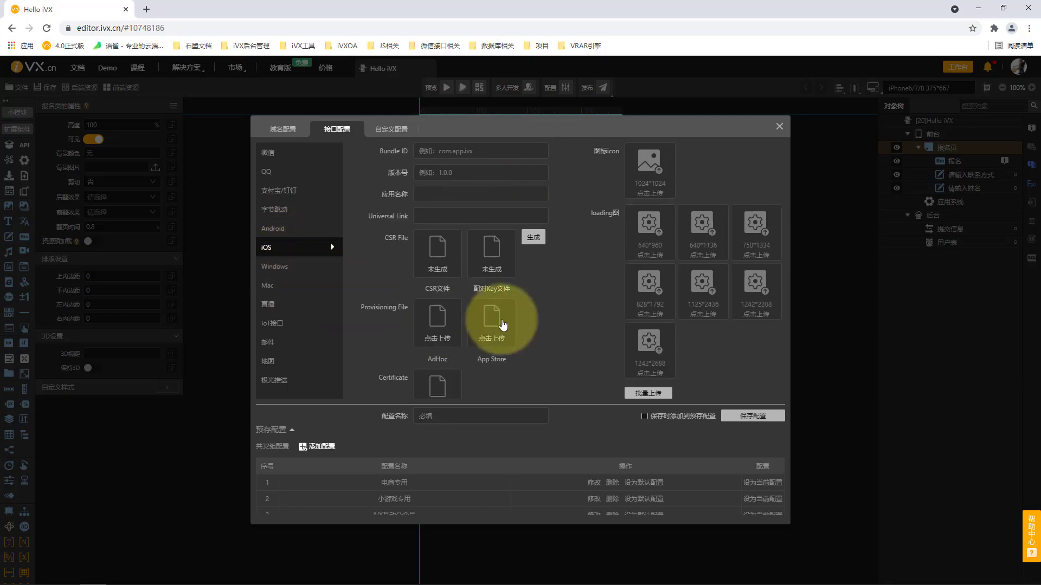
click(785, 130)
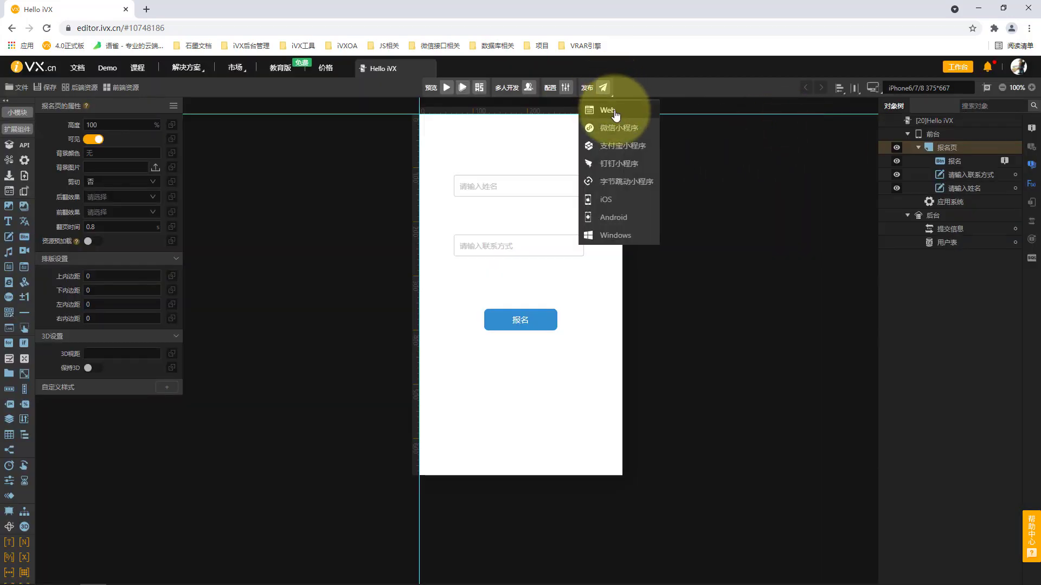
Start publishing the app for Web and review its basic information, display, loading, domain and tag settings
click(615, 111)
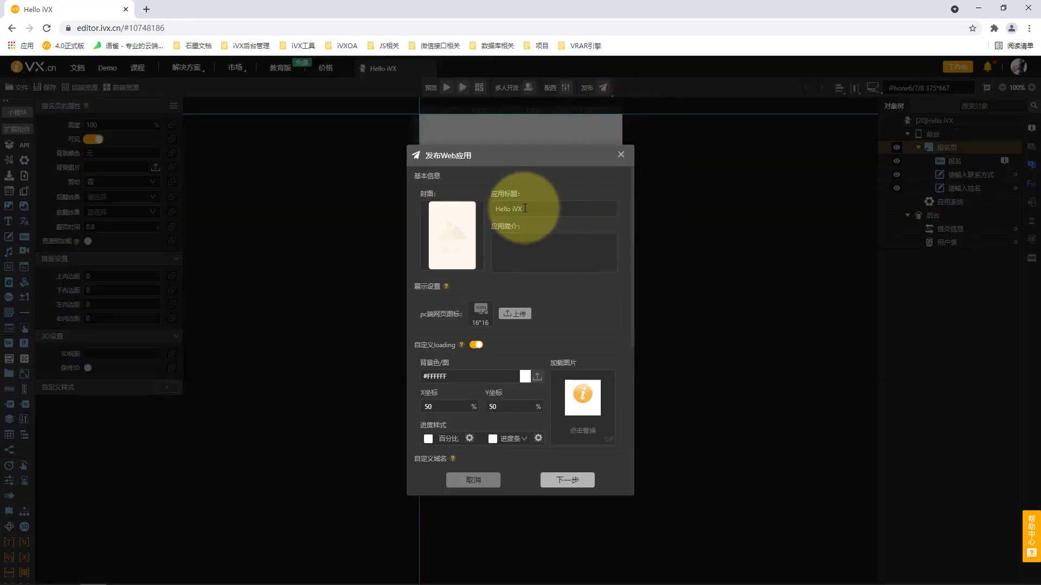
mouse_move(434, 234)
scroll(596, 292, down, 1)
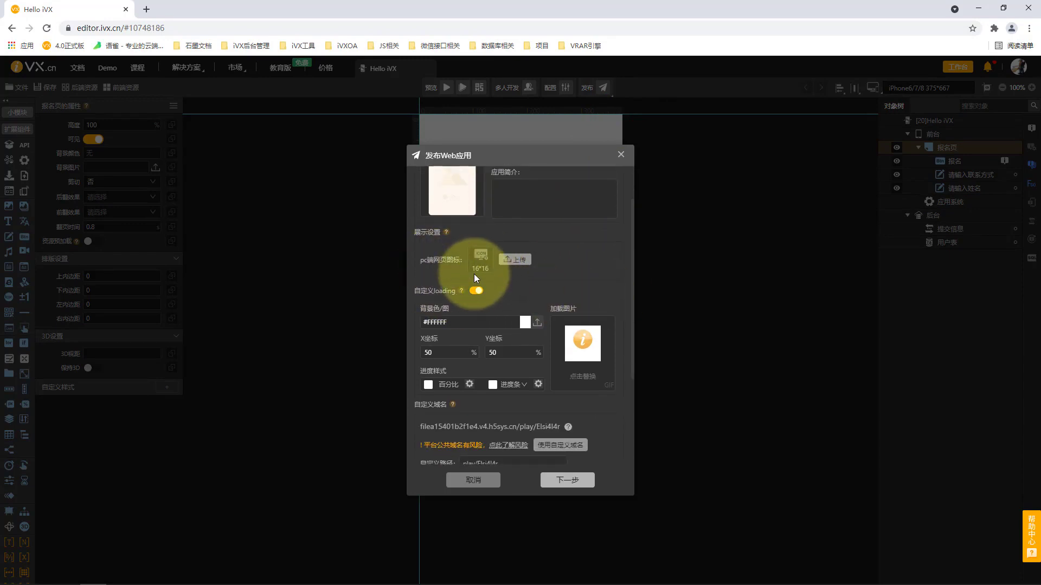
scroll(501, 260, down, 1)
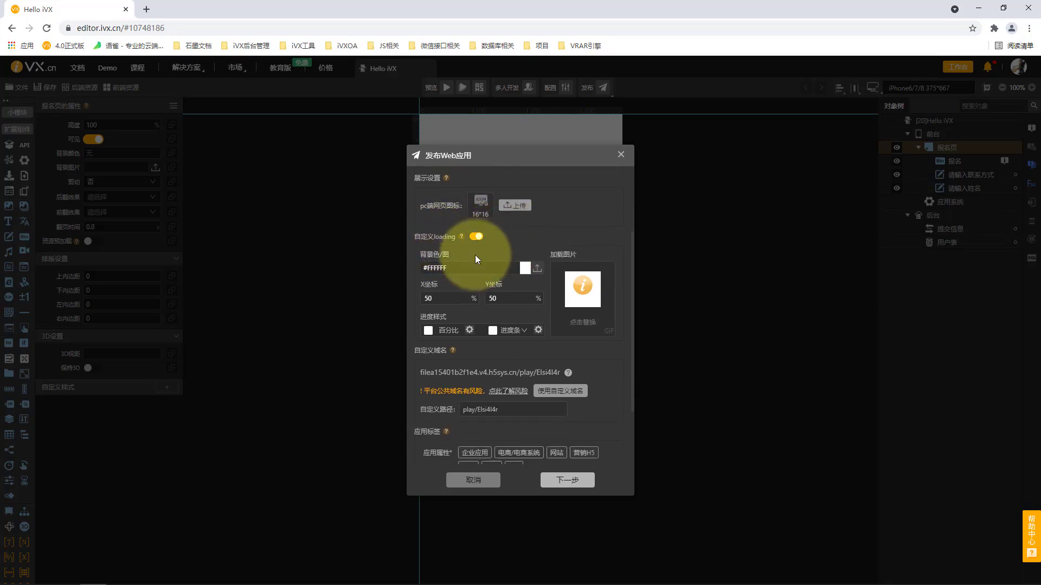
mouse_move(595, 293)
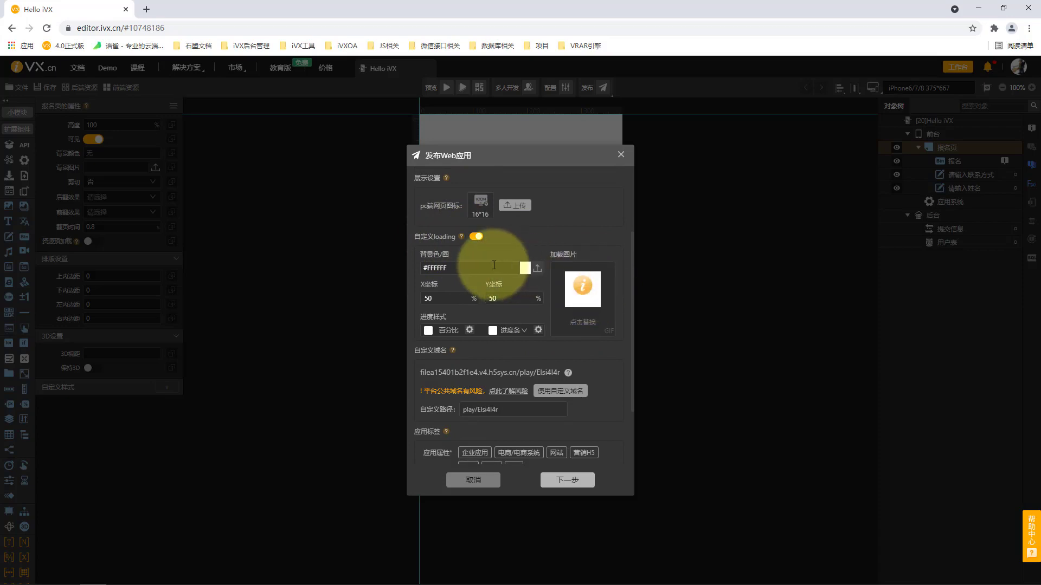
scroll(434, 301, down, 1)
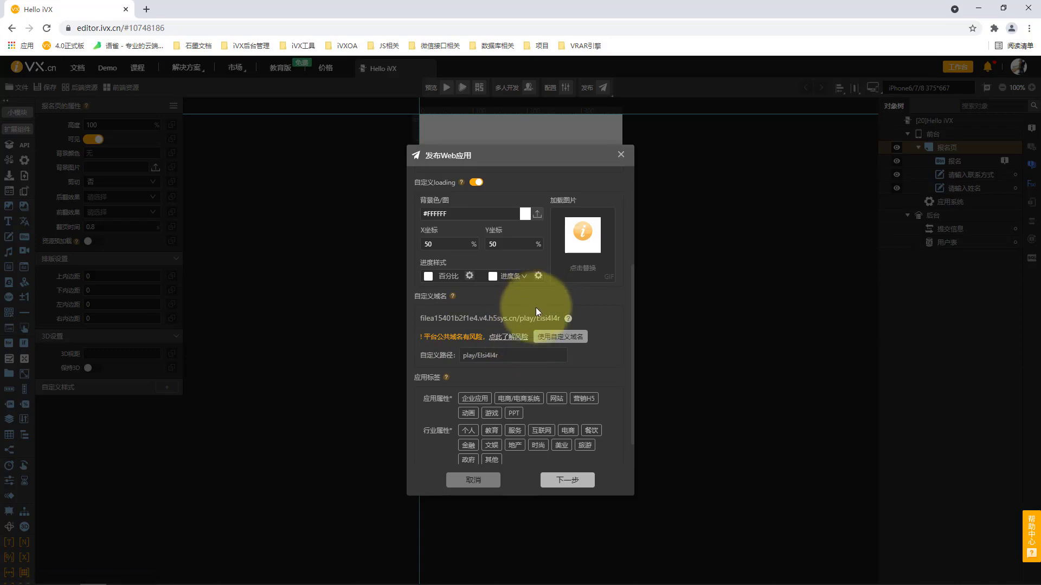
mouse_move(567, 320)
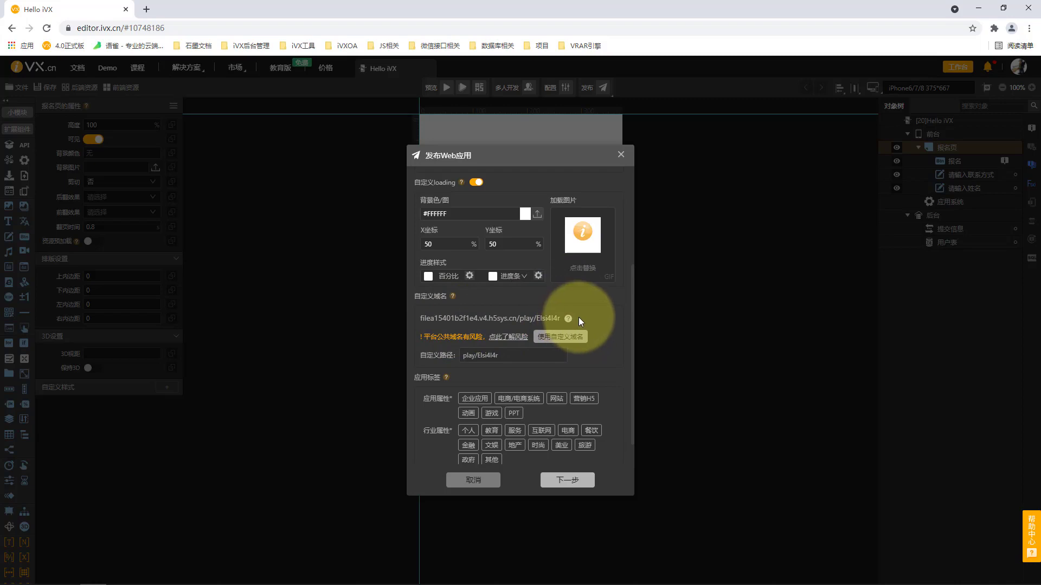
scroll(580, 316, up, 3)
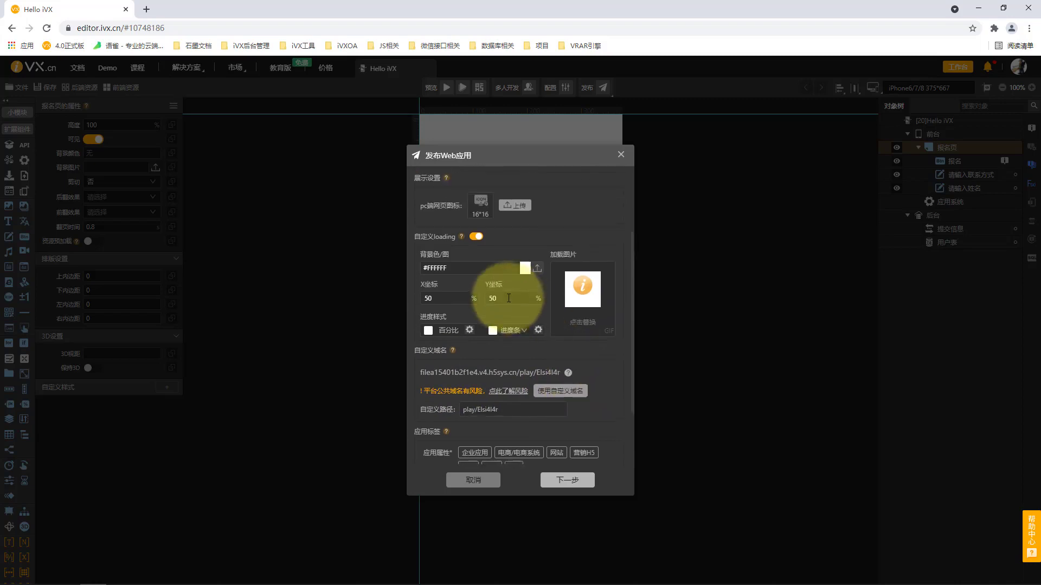
scroll(542, 347, down, 1)
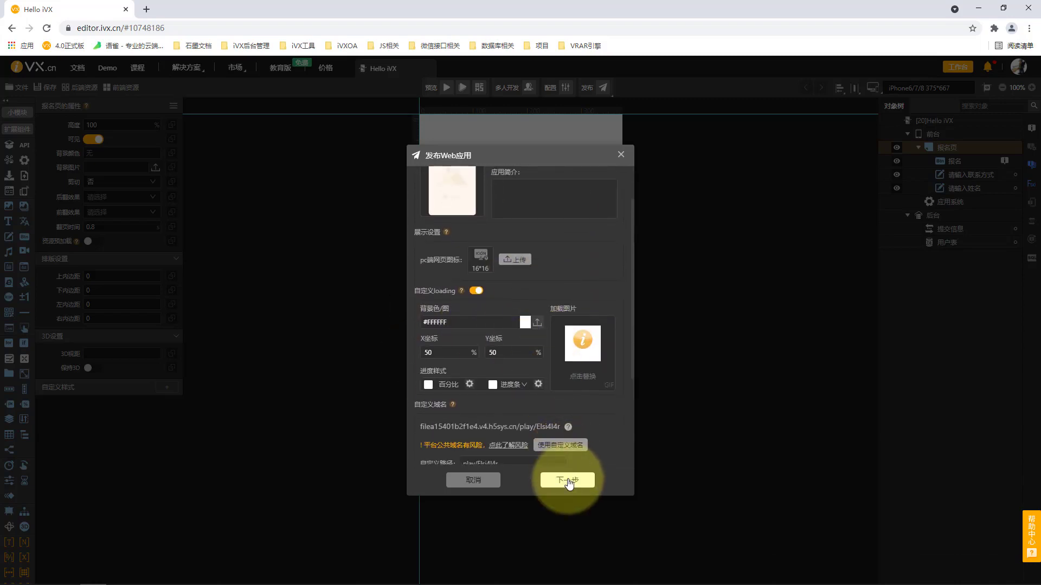
Publish the Web app with the current settings and select the address of the published page
click(568, 479)
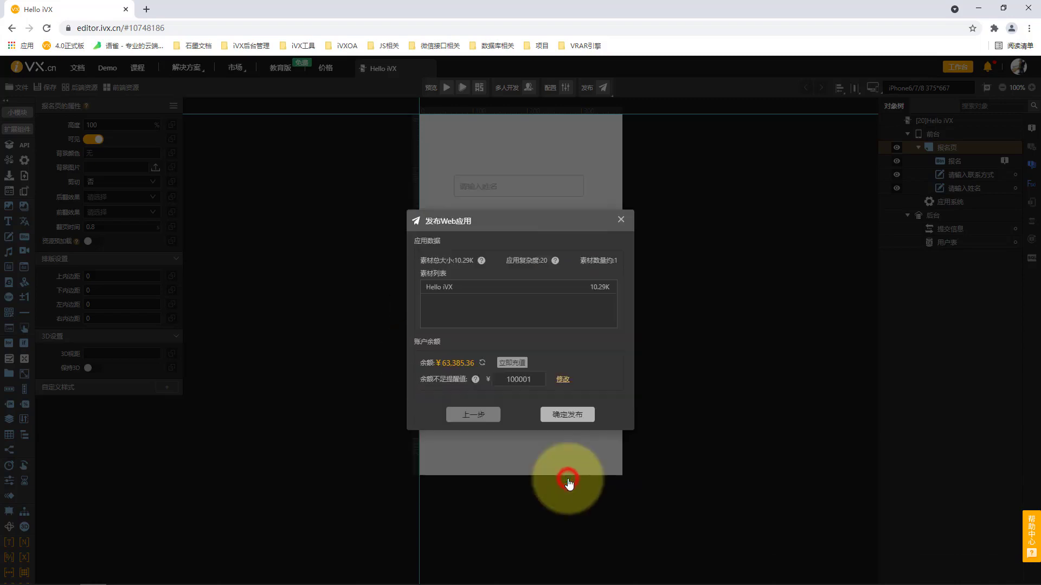
click(561, 417)
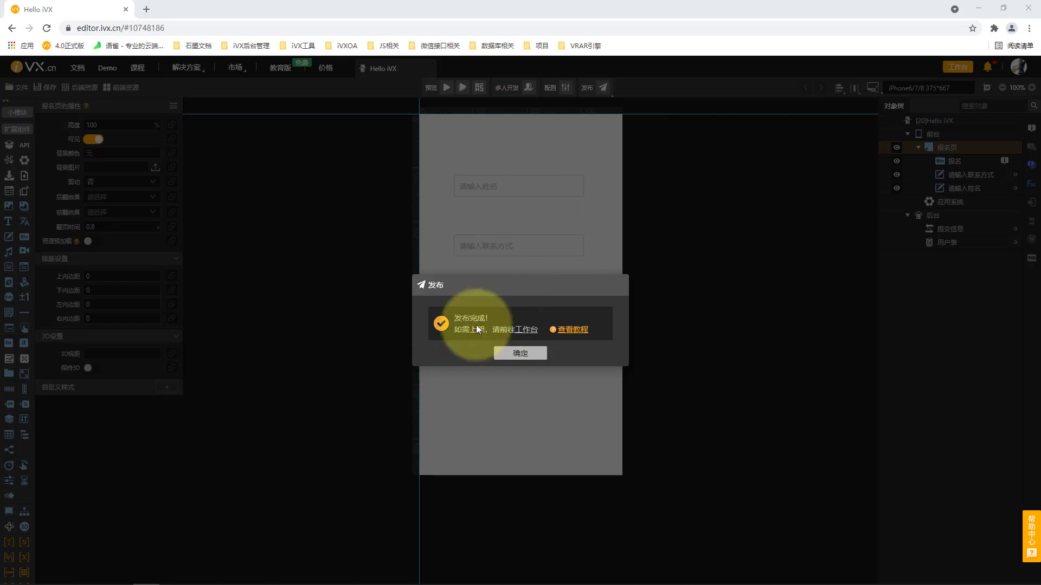
click(528, 352)
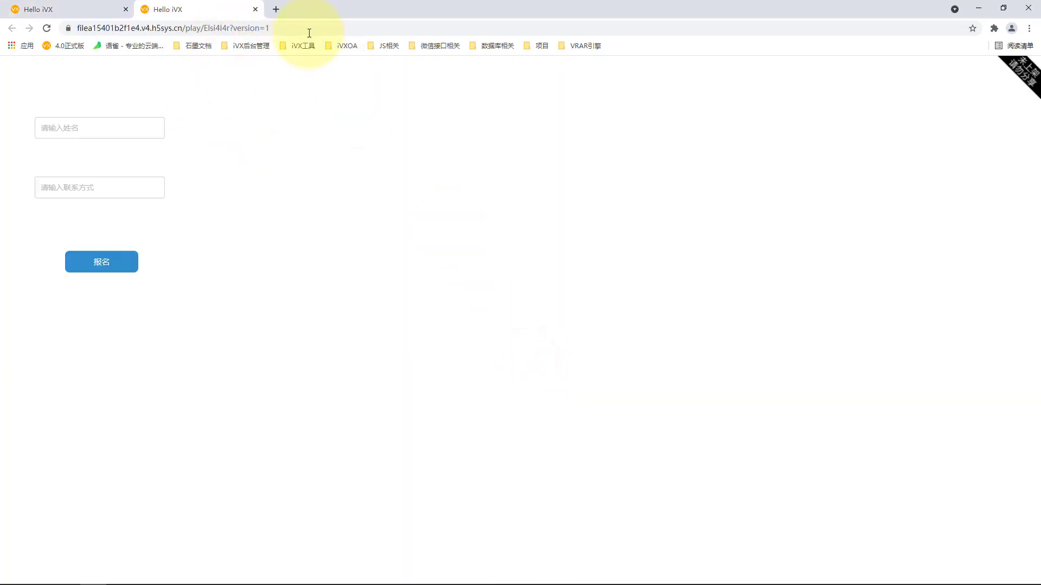
click(314, 28)
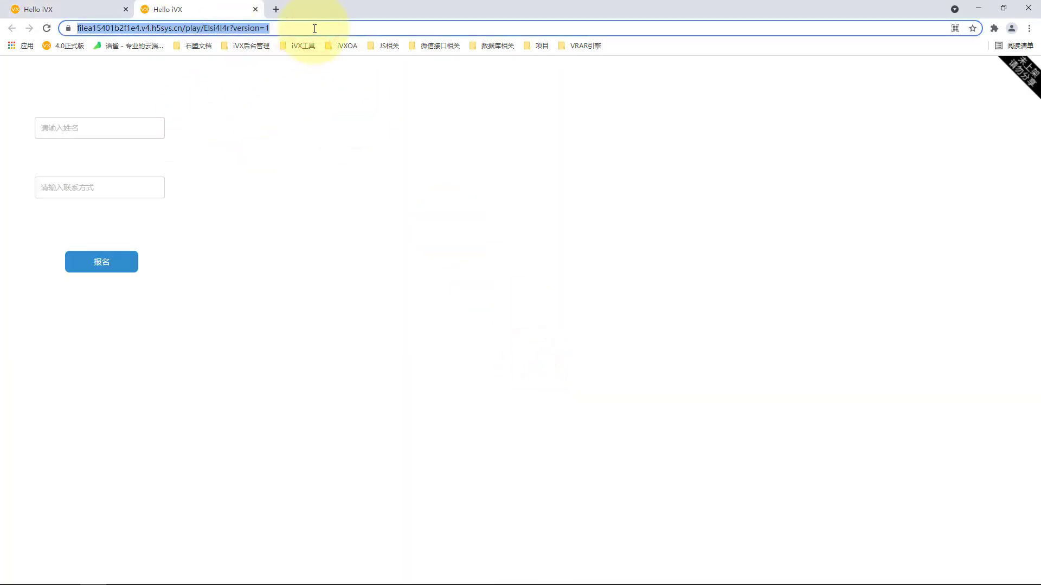
Highlight the version=1 parameter in the published page's address, then return to the iVX editor
click(313, 28)
drag(304, 27, 264, 28)
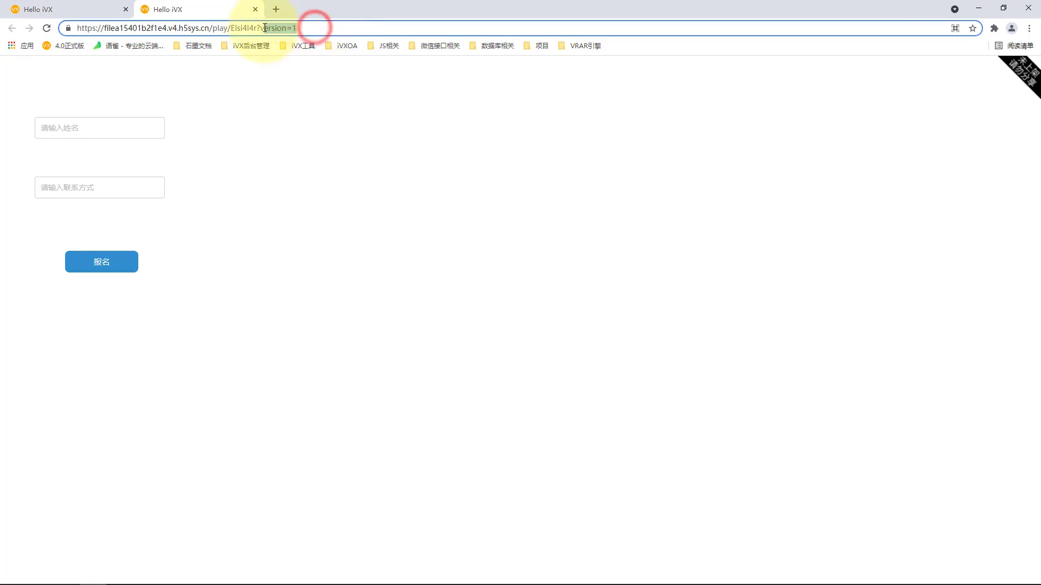
click(81, 9)
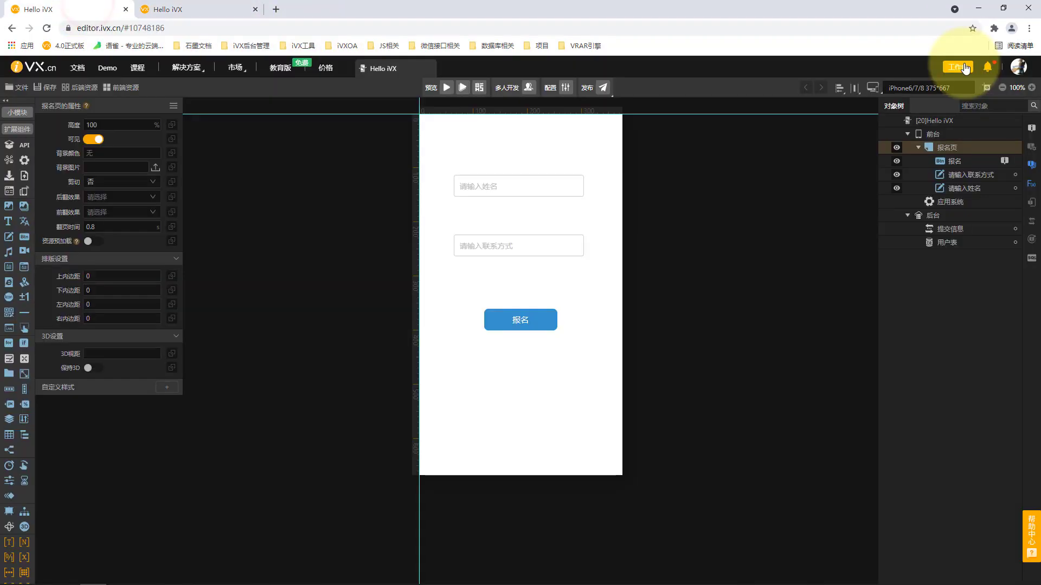
Open the workbench and start listing (上架) published version 版本1 of the Hello iVX app
click(963, 68)
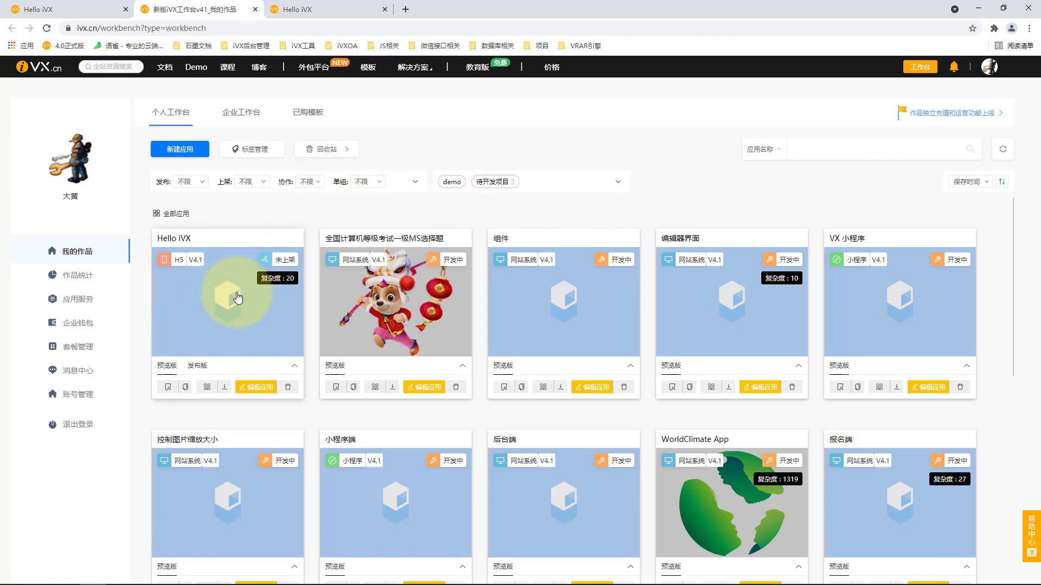
click(197, 365)
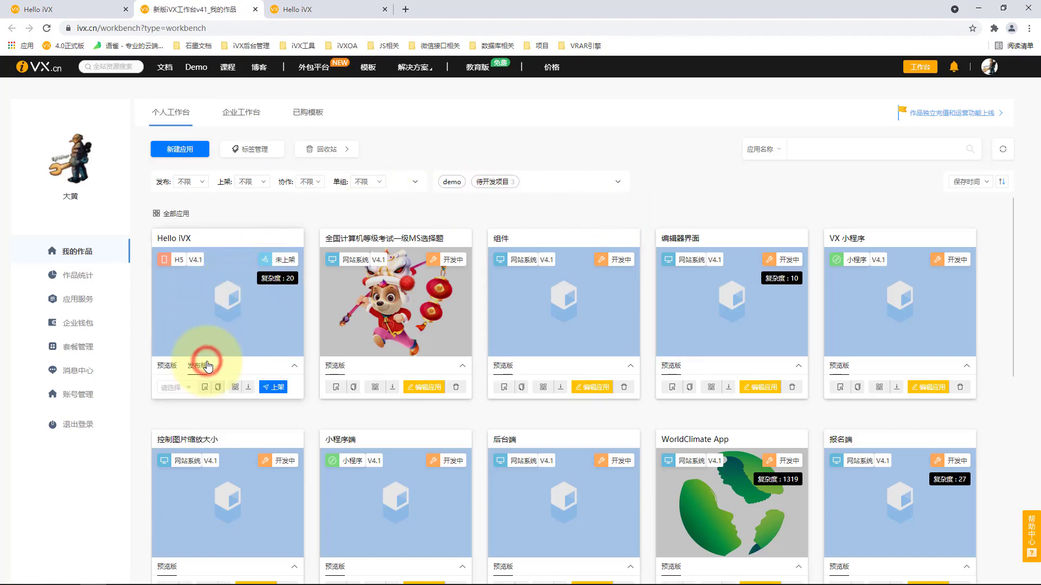
click(181, 389)
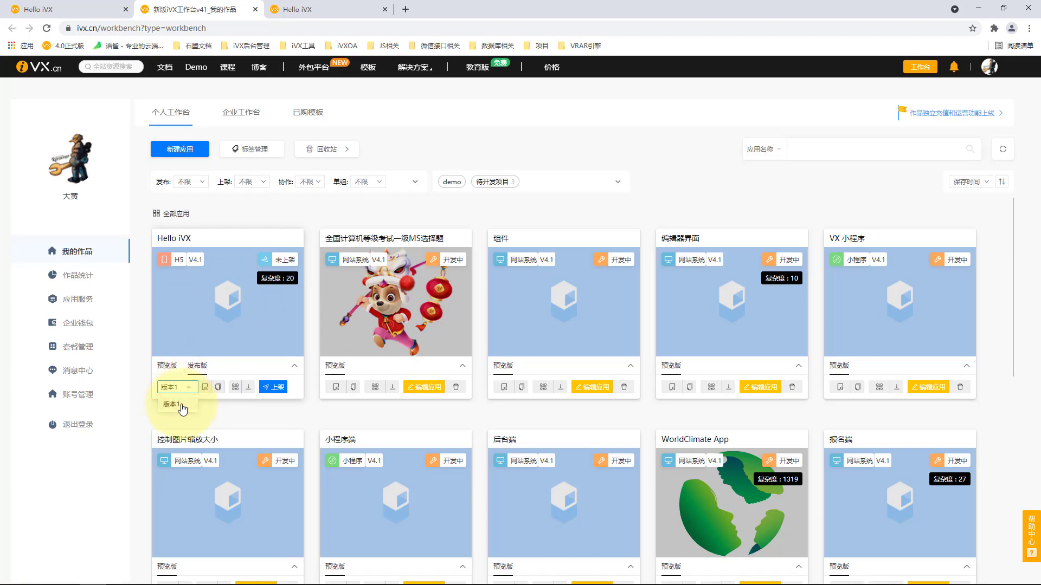
click(176, 406)
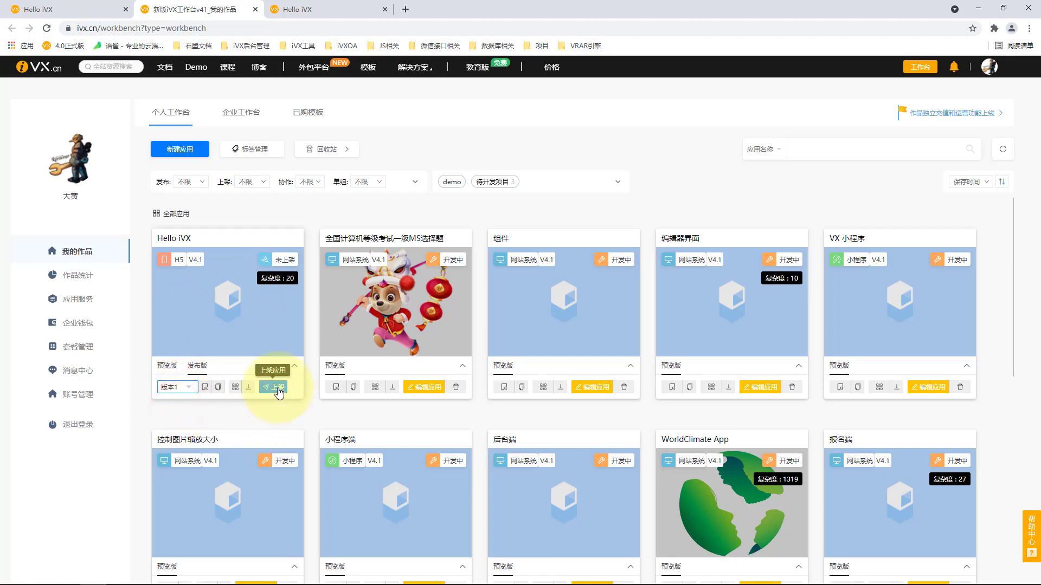
click(279, 388)
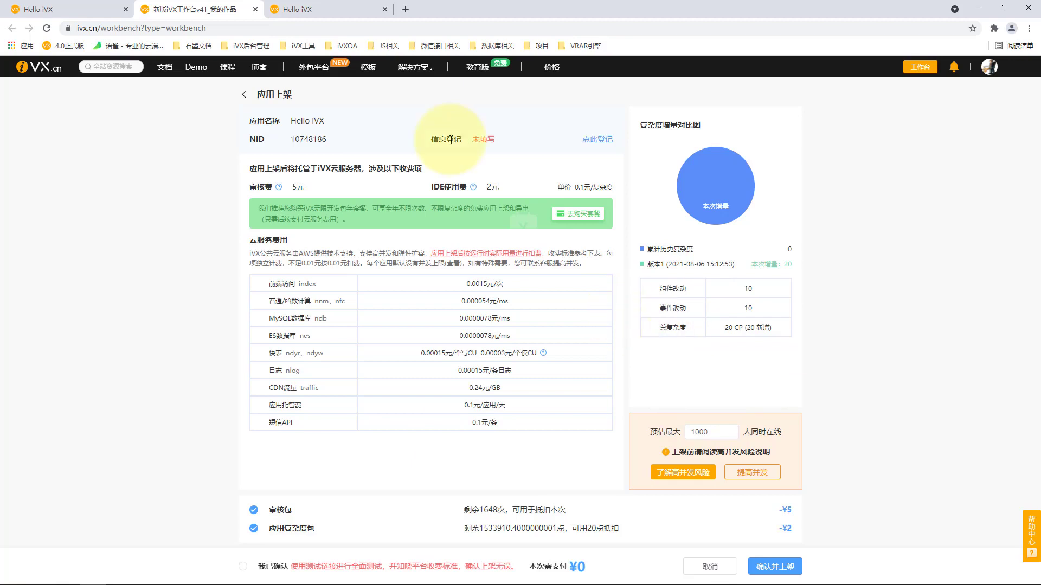
Register the app information with service category IT科技 and secondary category 电信业务, keeping the other details as prefilled
click(599, 140)
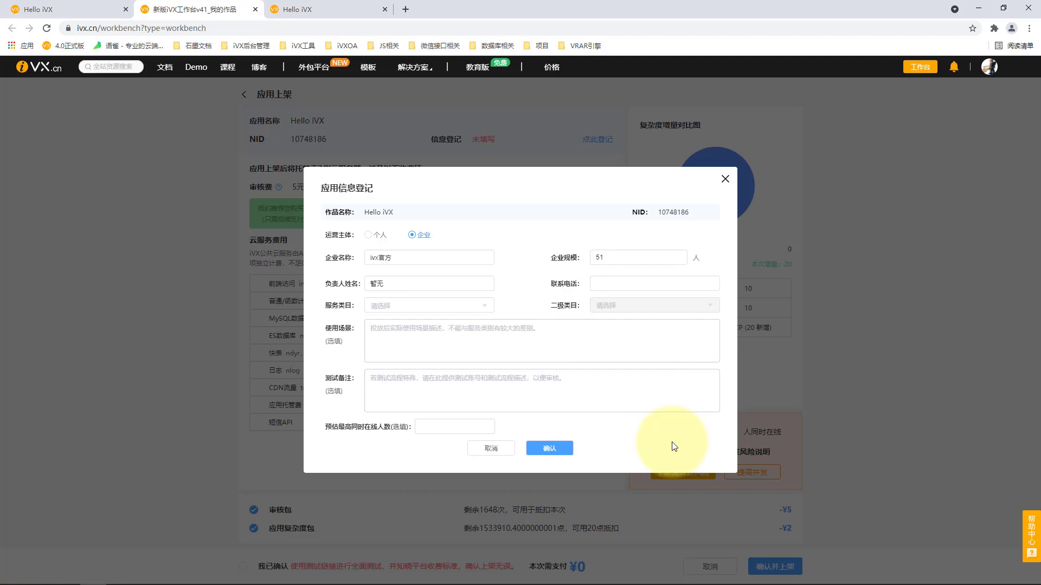
click(448, 305)
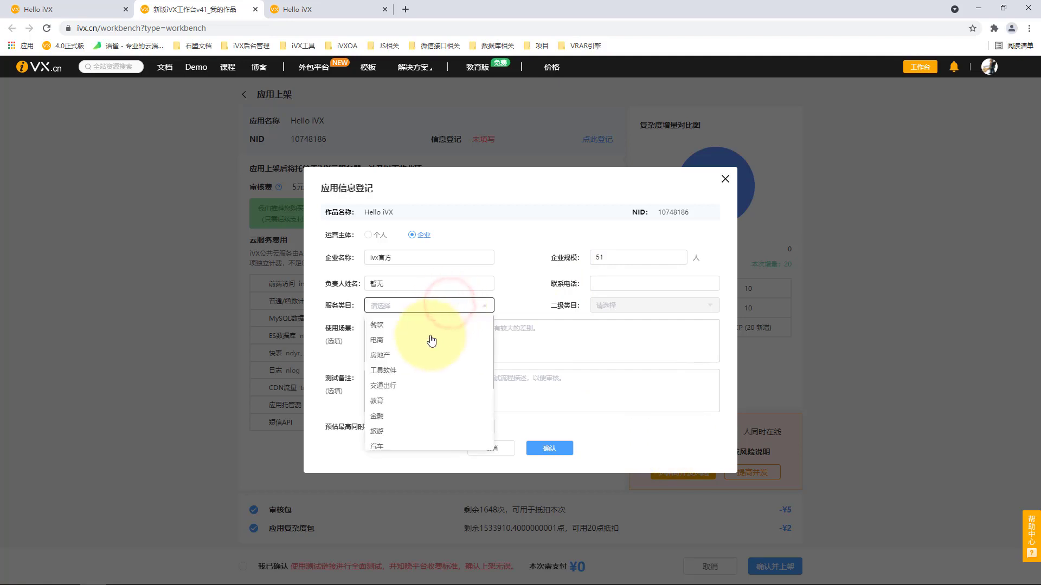
scroll(420, 372, down, 2)
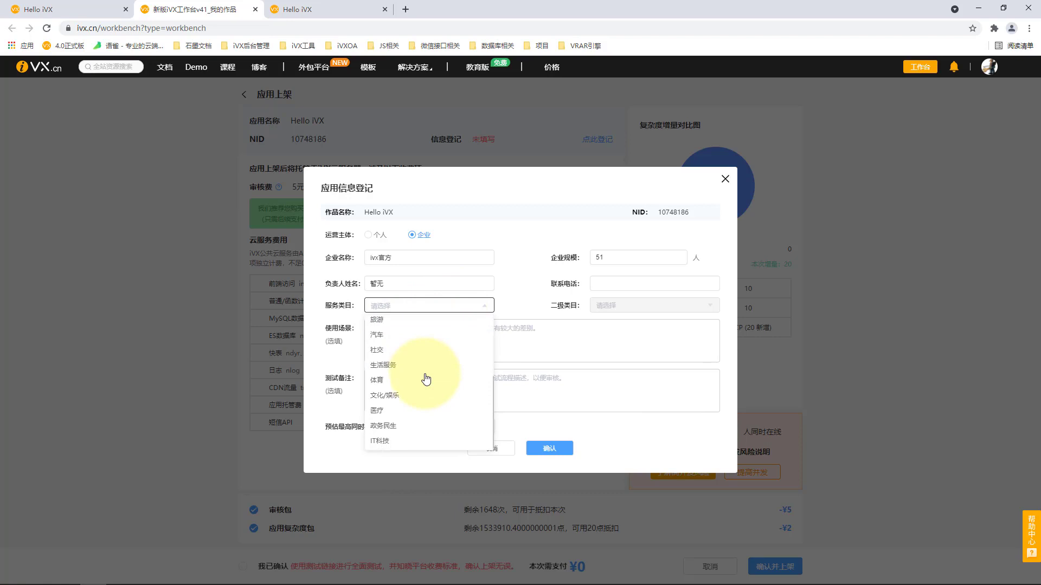
click(393, 440)
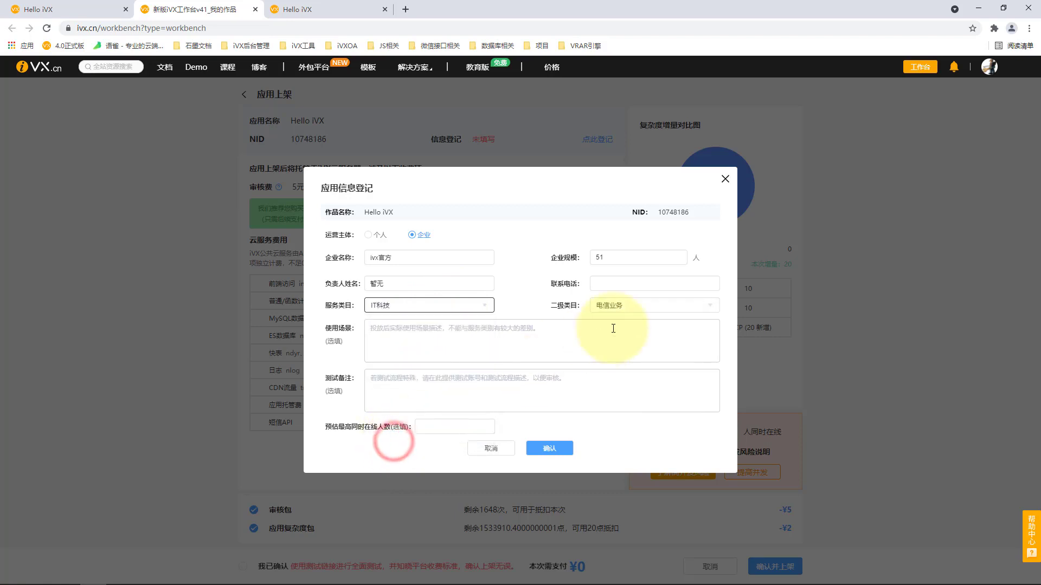
click(632, 441)
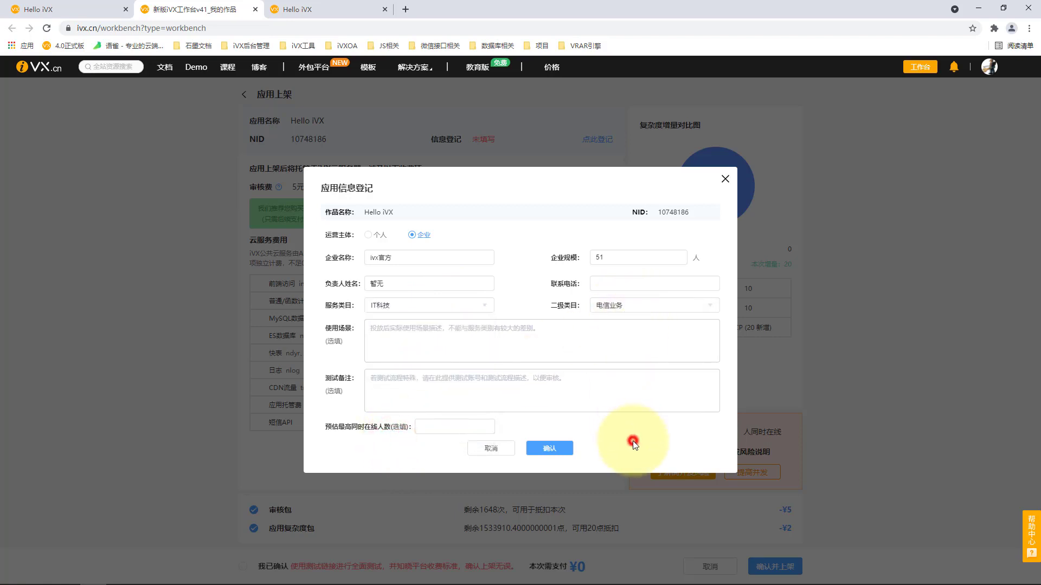
click(559, 449)
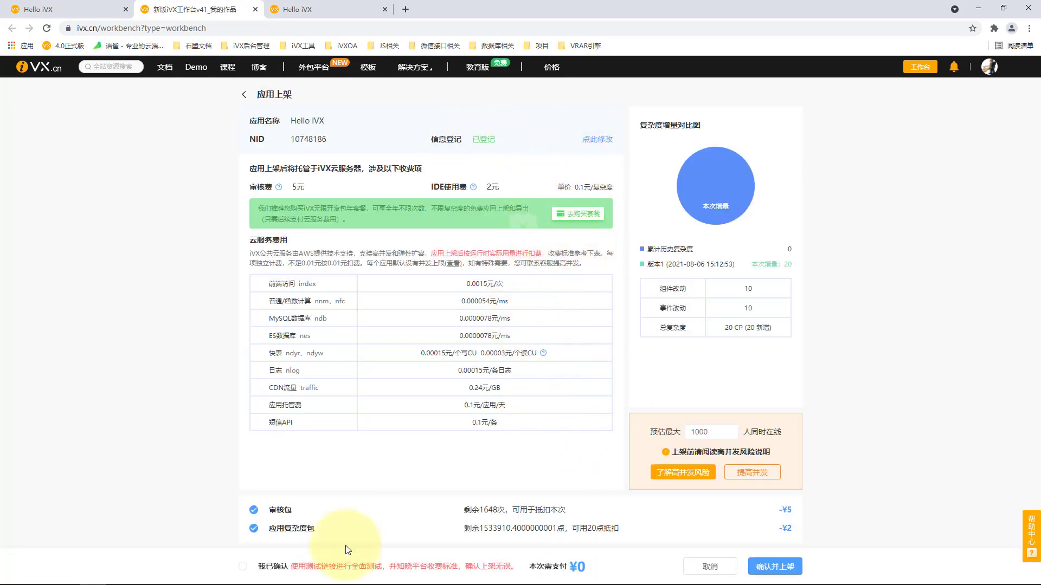
Accept the testing and fee statement, confirm the listing of the app, and return to the workbench
click(244, 568)
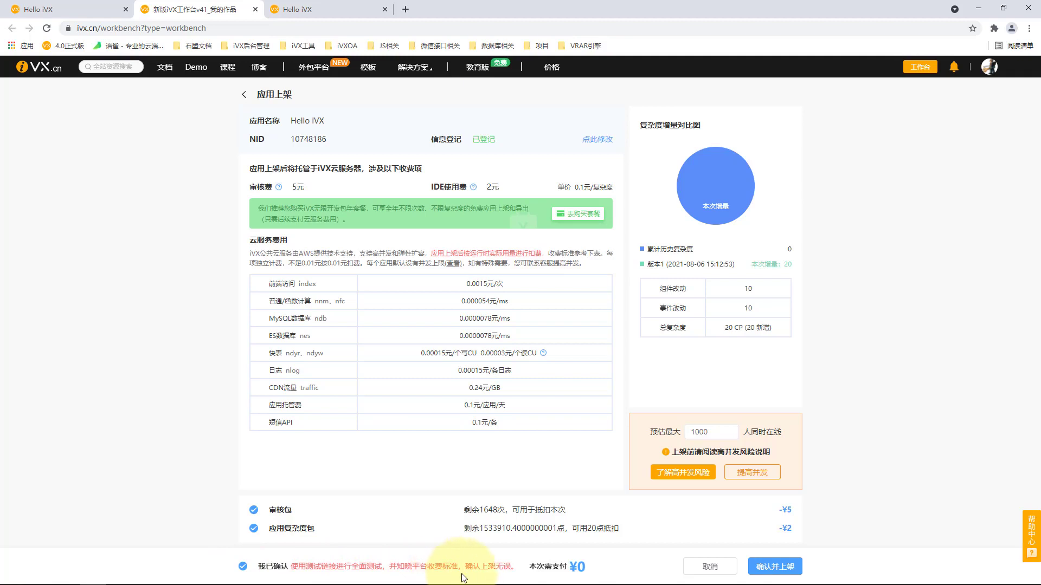
click(781, 569)
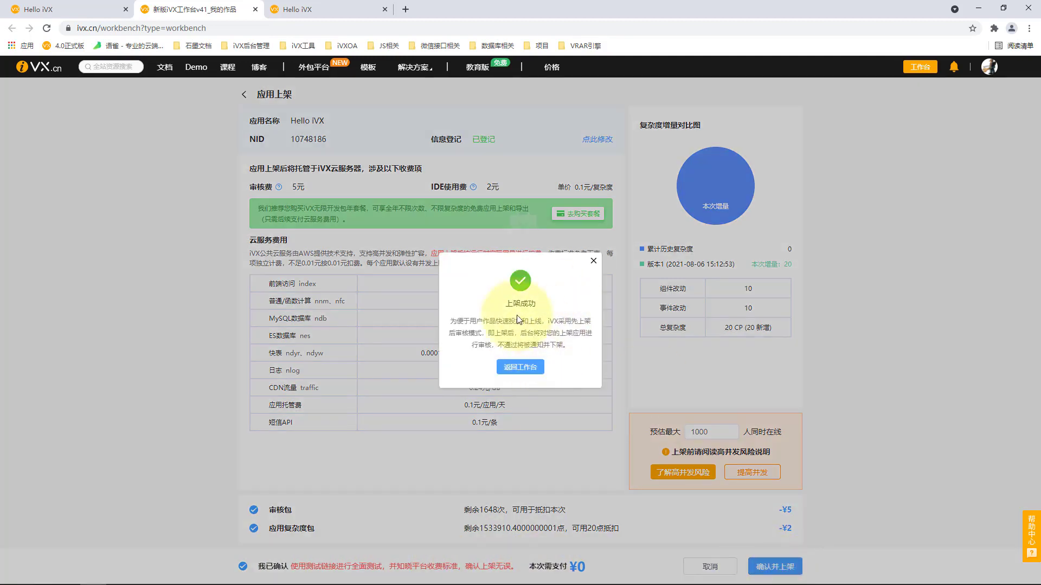
click(528, 368)
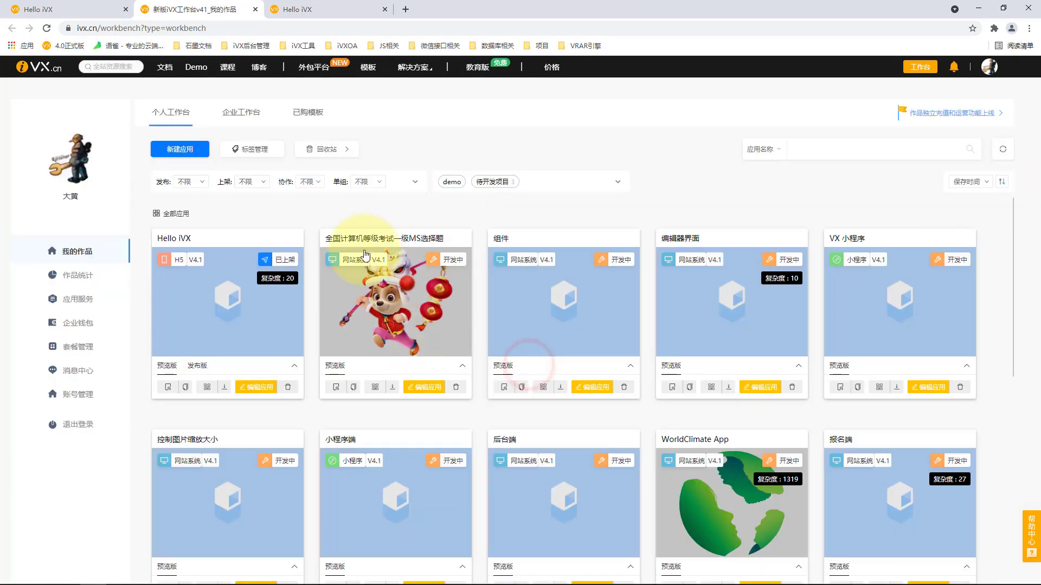
Open the official link (正式链接) of Hello iVX's published version and show the page in the mobile device view
click(196, 367)
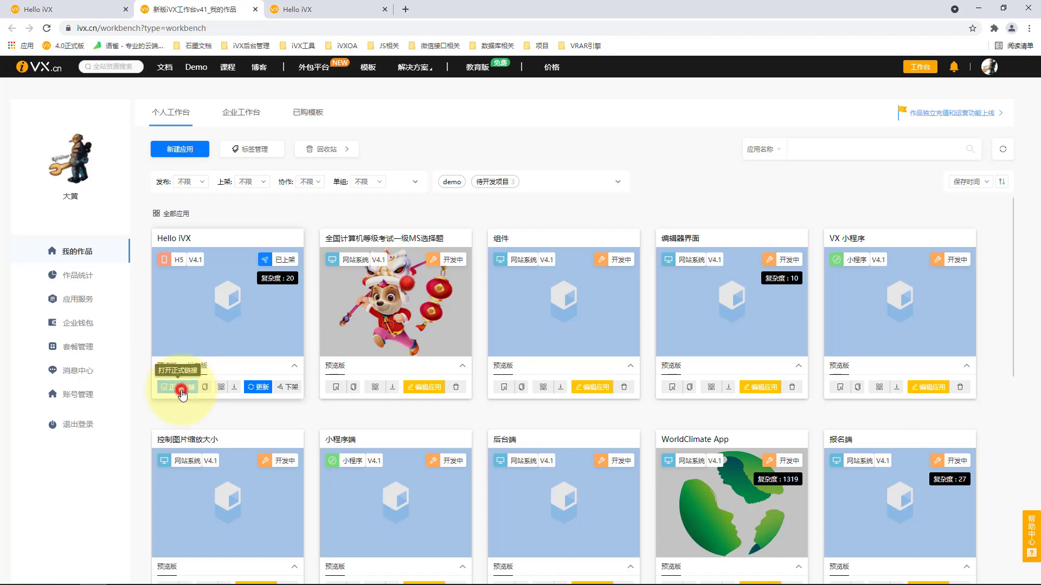
click(182, 391)
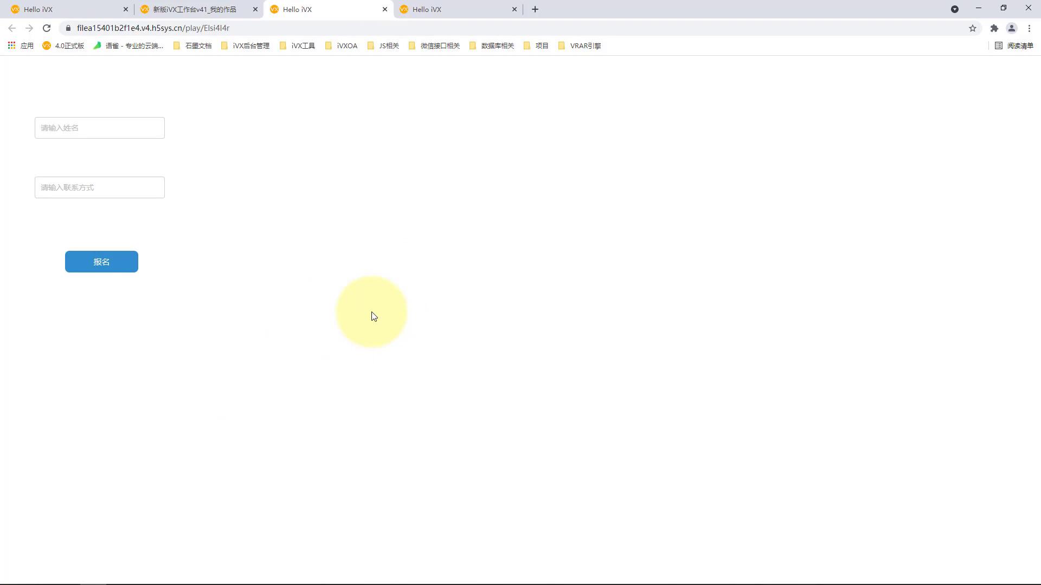
key(F12)
Submit a test sign-up on the live page by entering a person's name and contact phone number
click(224, 170)
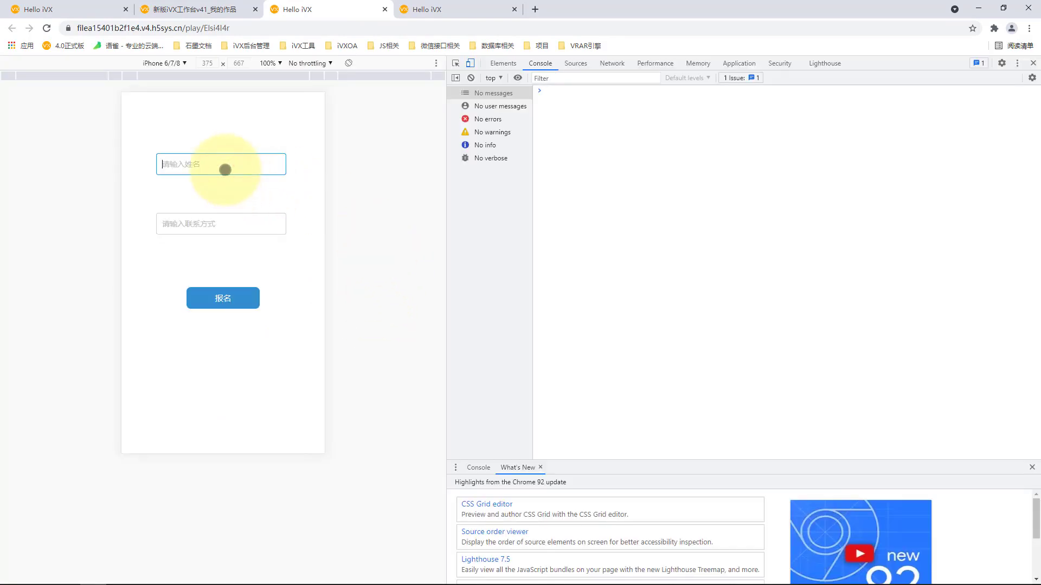
text(王五)
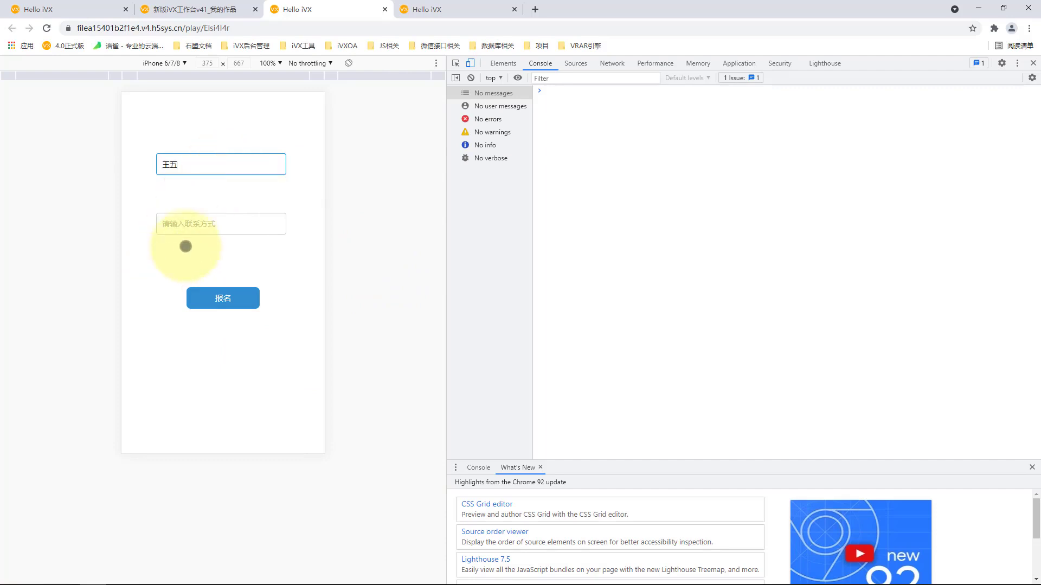
click(200, 226)
text(13511111111)
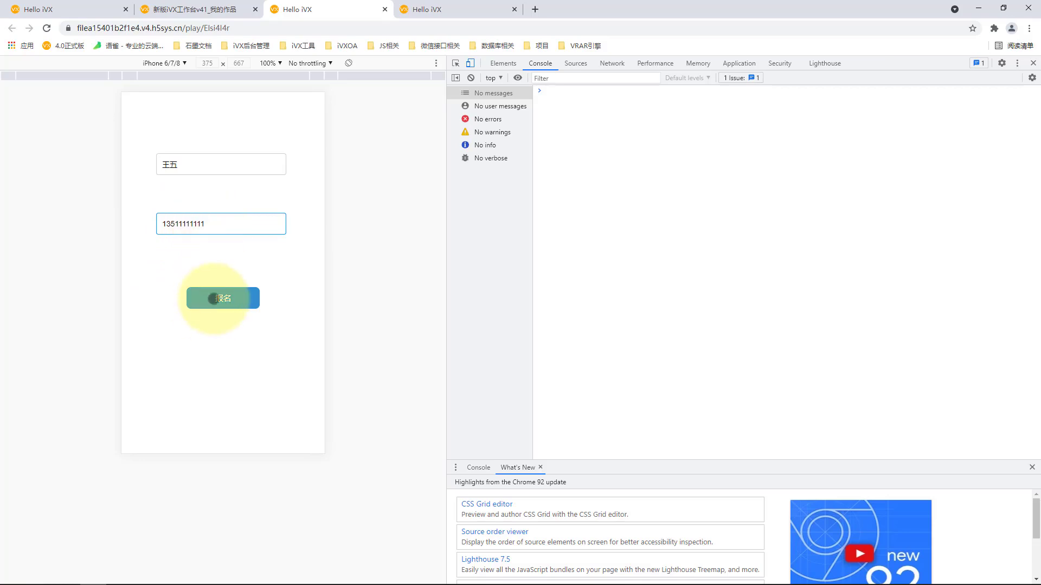
click(215, 296)
click(238, 280)
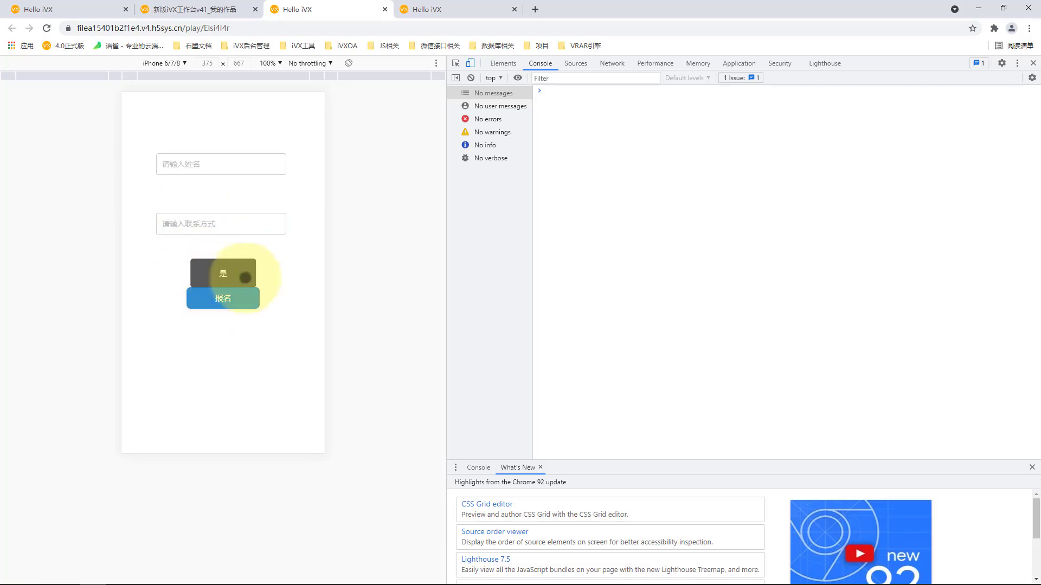
Return to the editor and compare the preview and published data tables of the 用户表 database
click(219, 6)
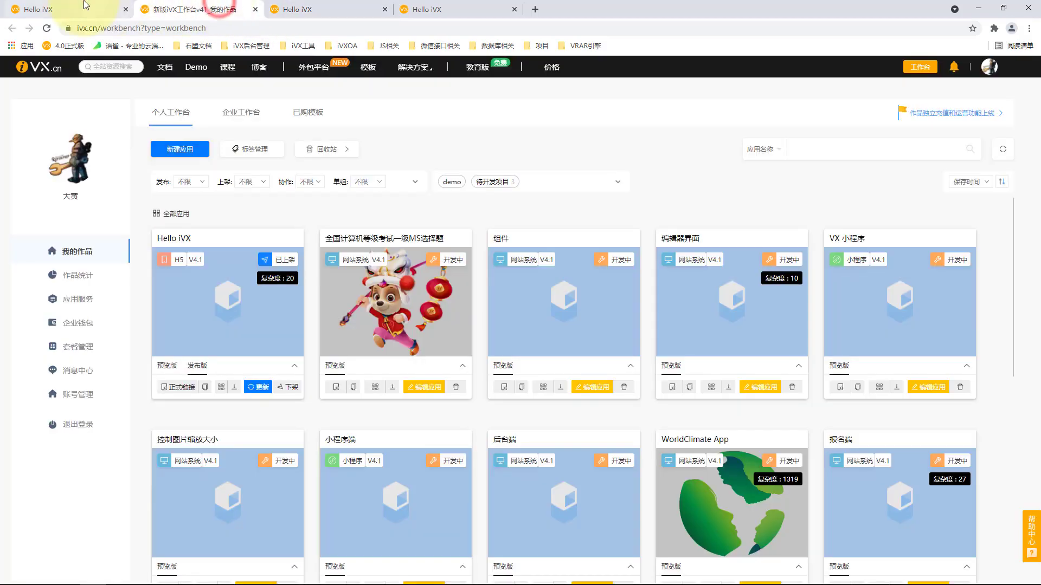
click(71, 9)
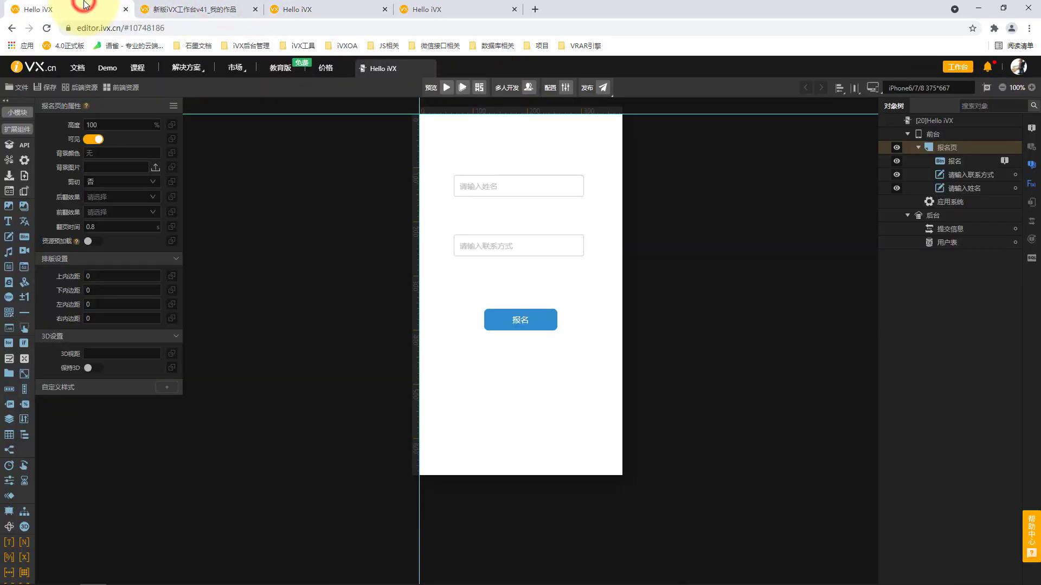
click(954, 245)
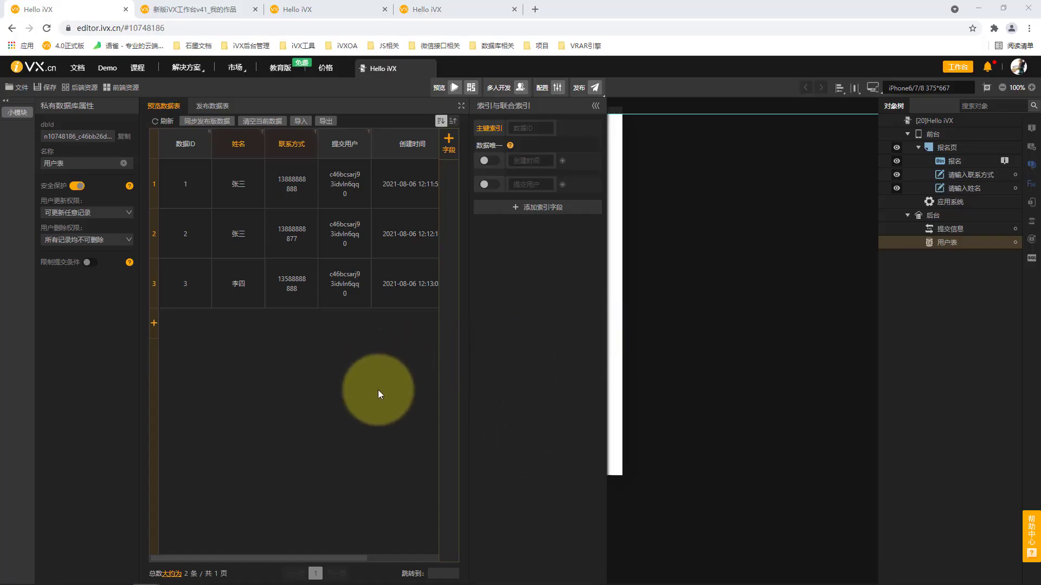
click(222, 109)
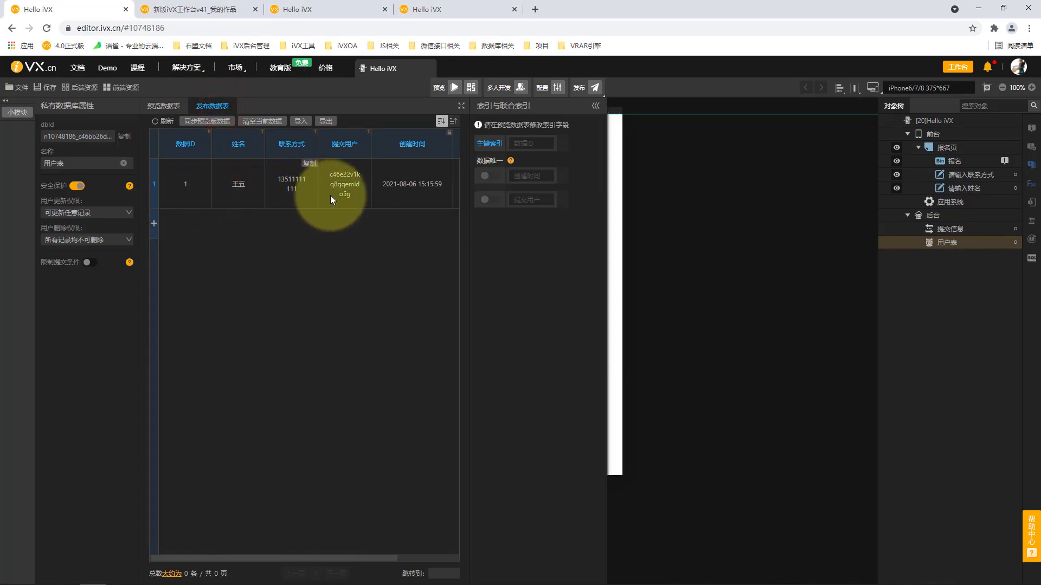
click(164, 105)
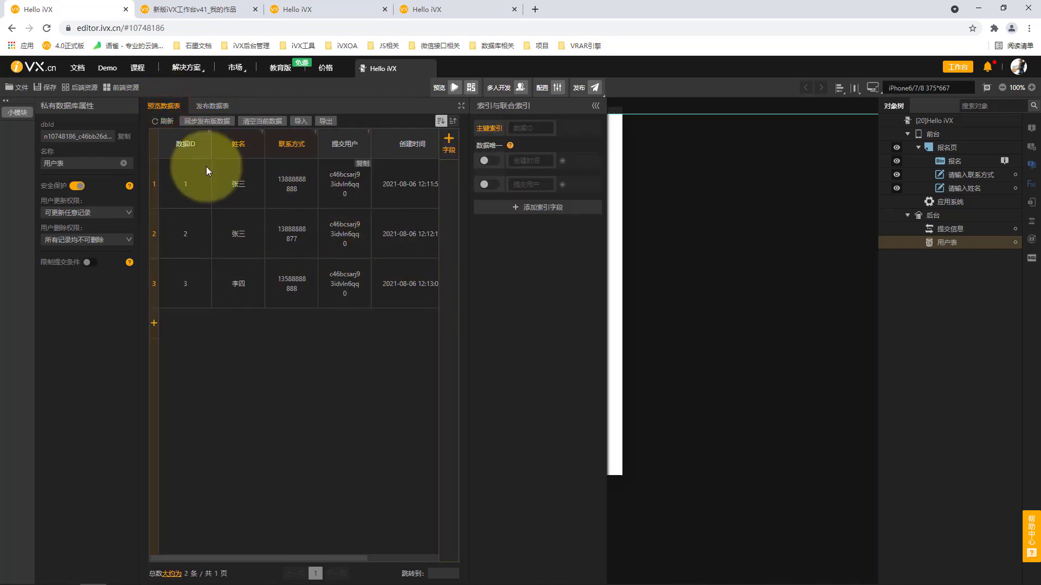
click(225, 105)
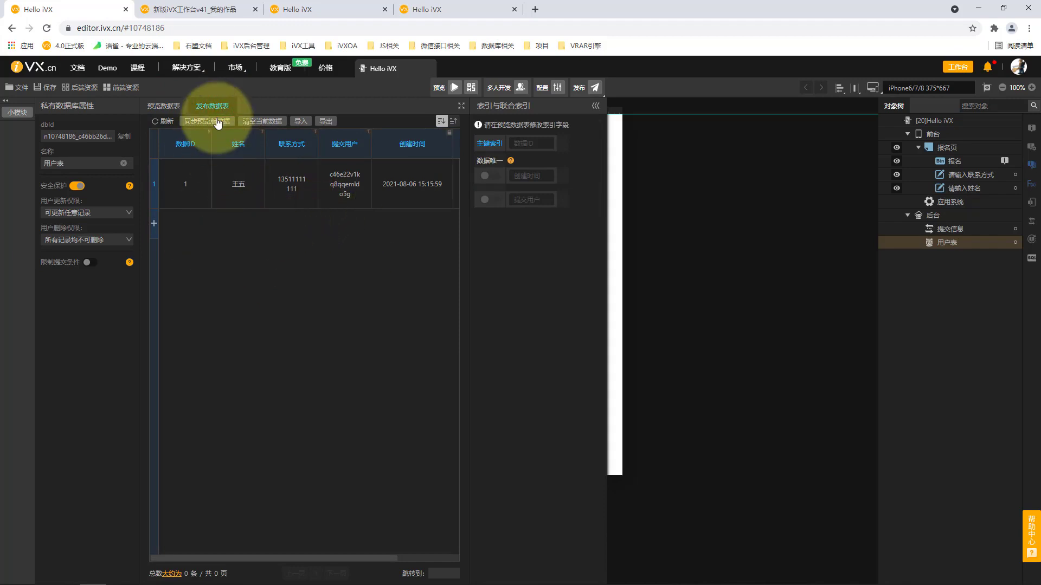
Synchronize the preview data into 用户表's published data table, accepting the overwrite, and compare both tables
click(213, 124)
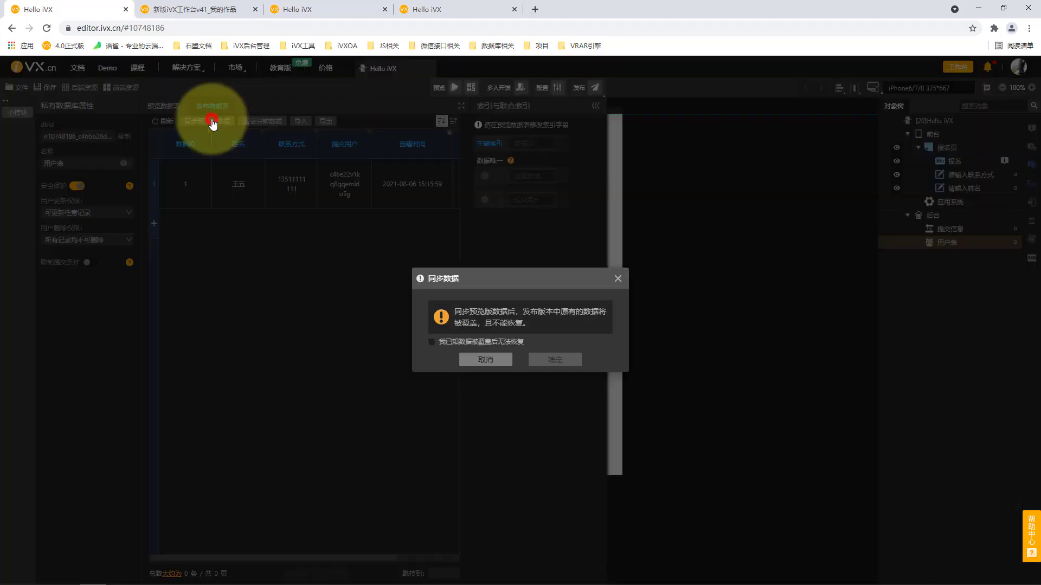
click(434, 342)
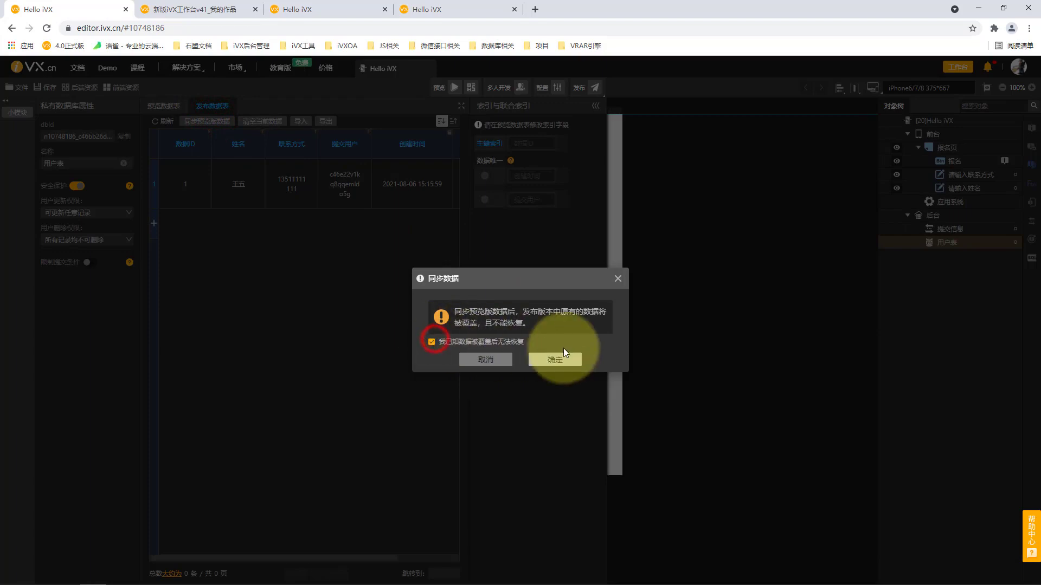
click(561, 363)
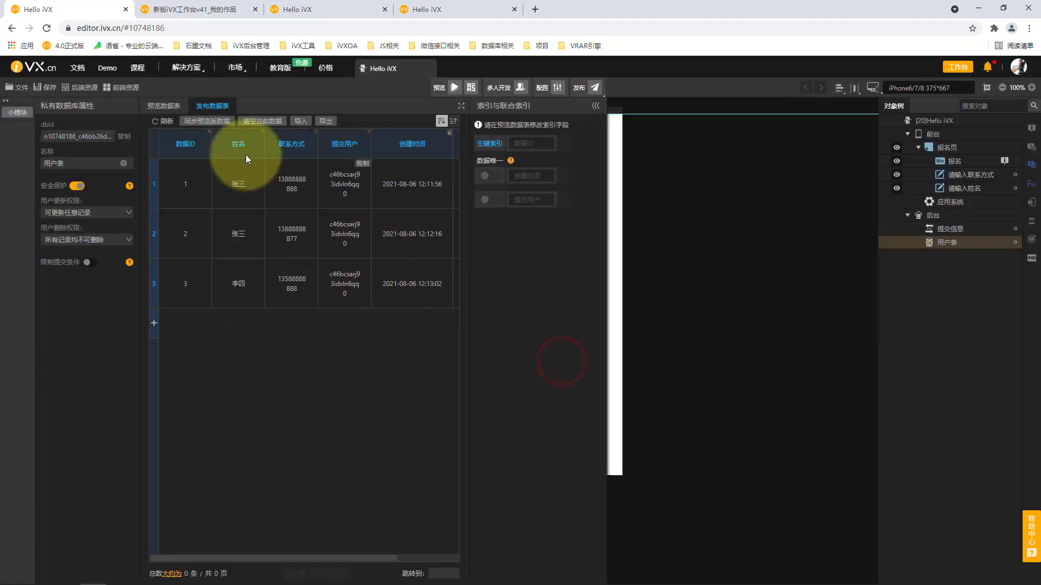
click(163, 106)
click(213, 106)
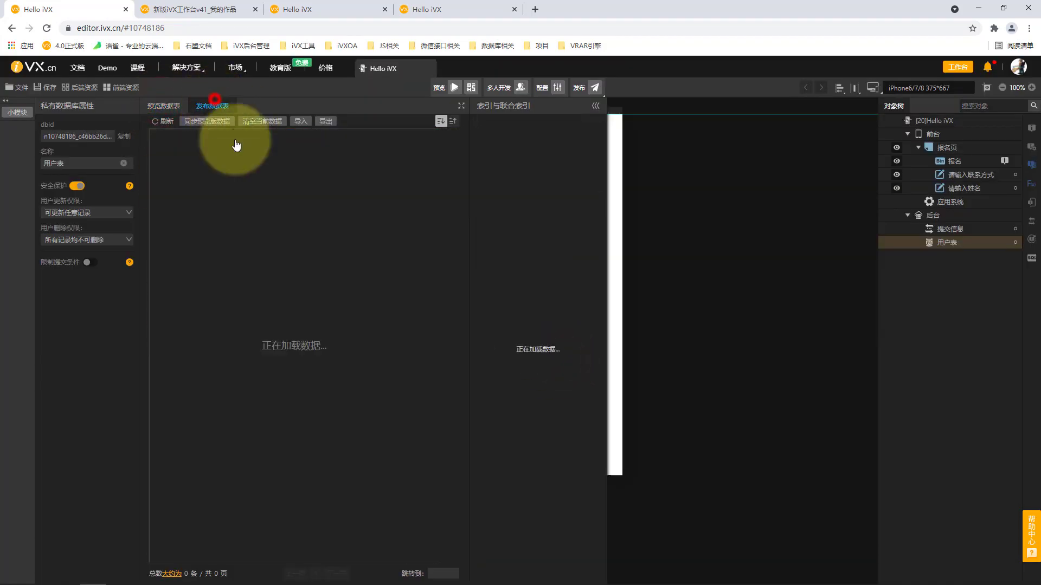
View the version=1 page of the app, then return to the editor and select the 报名 button
click(481, 9)
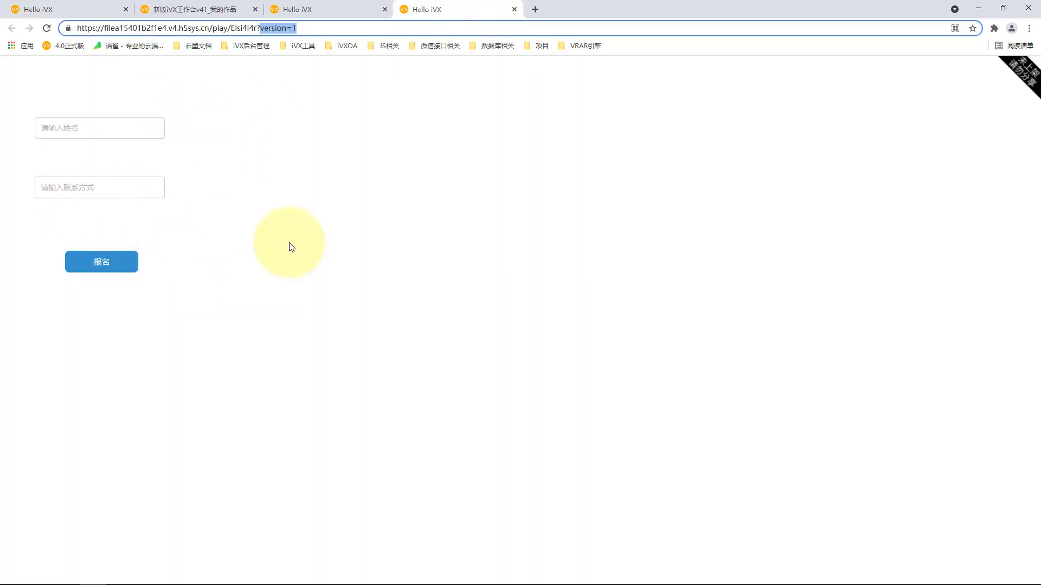
click(82, 8)
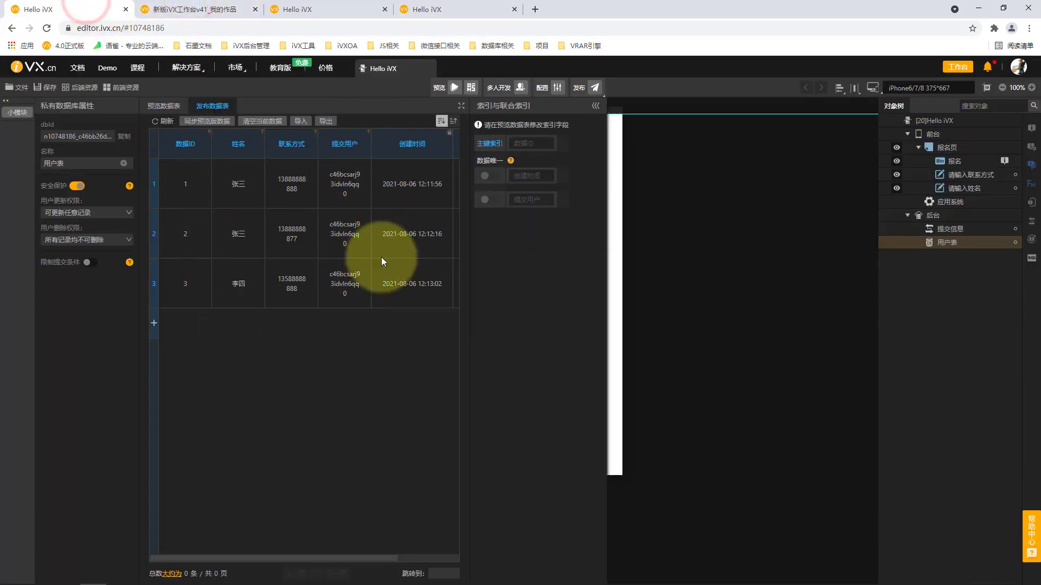
click(955, 161)
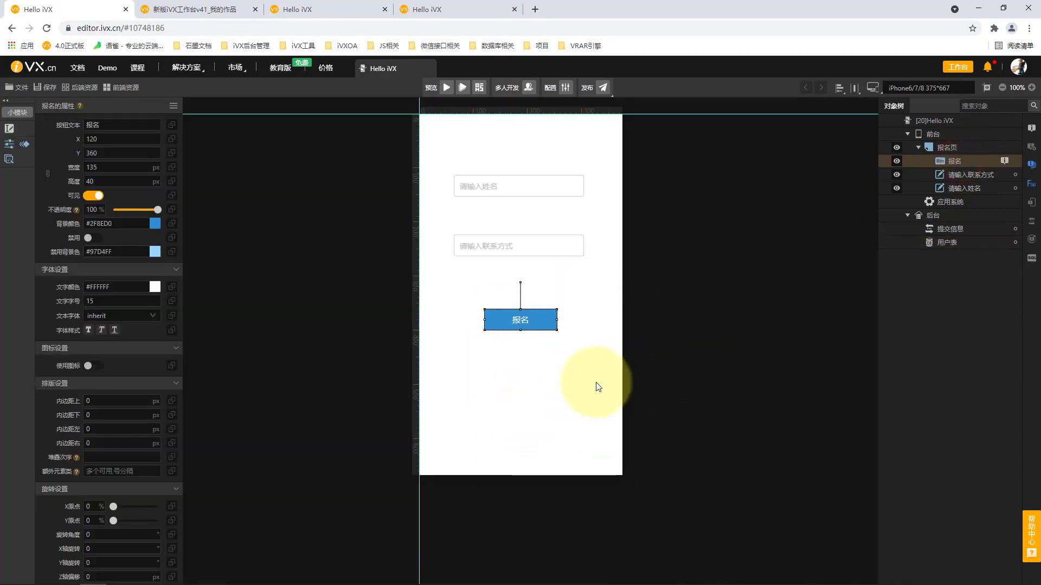
Change the background colour of the 报名 button to red #D02F2F
click(573, 360)
click(544, 324)
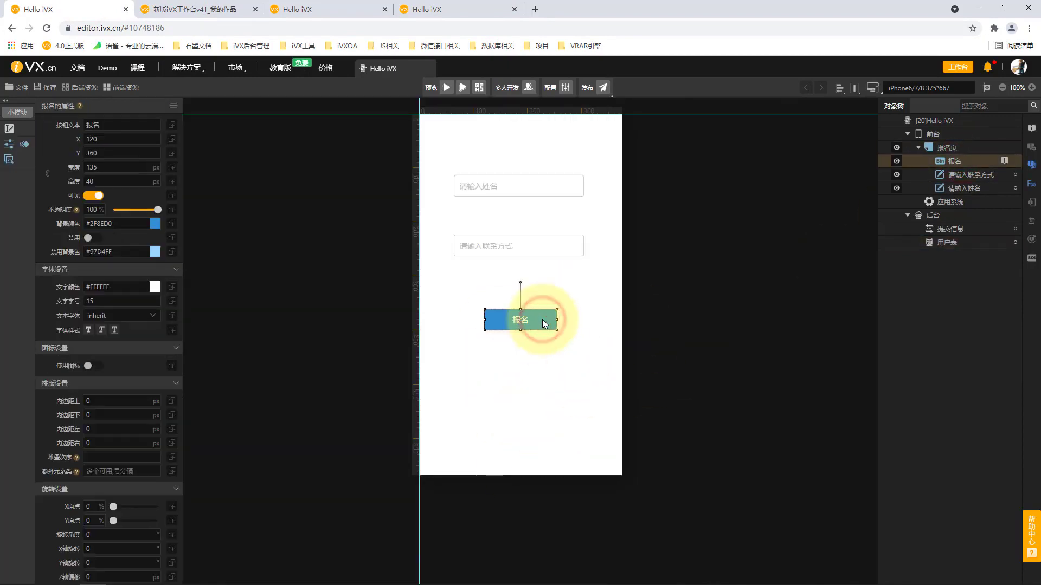
click(133, 223)
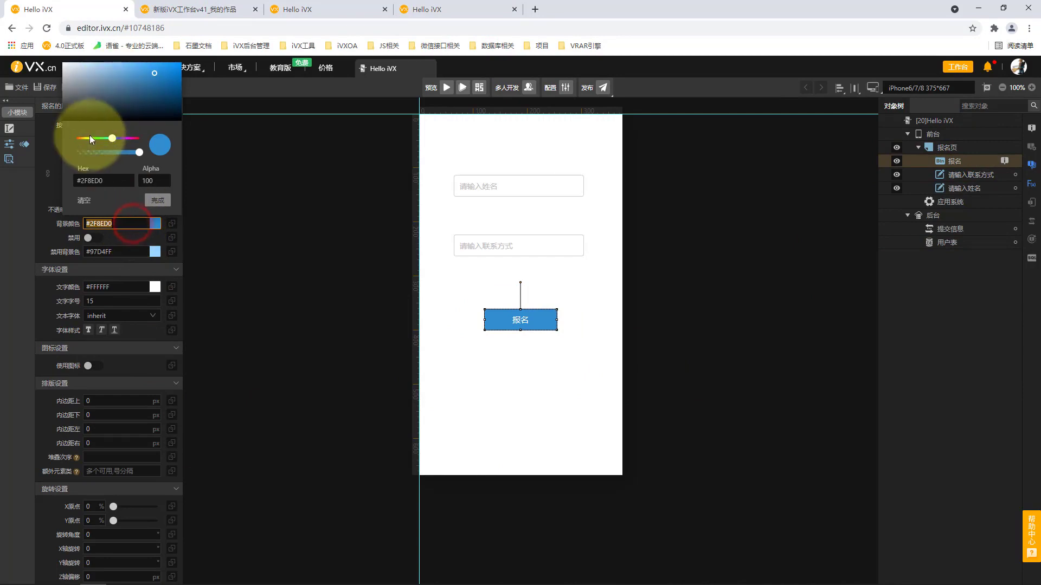
drag(89, 138, 77, 139)
click(159, 200)
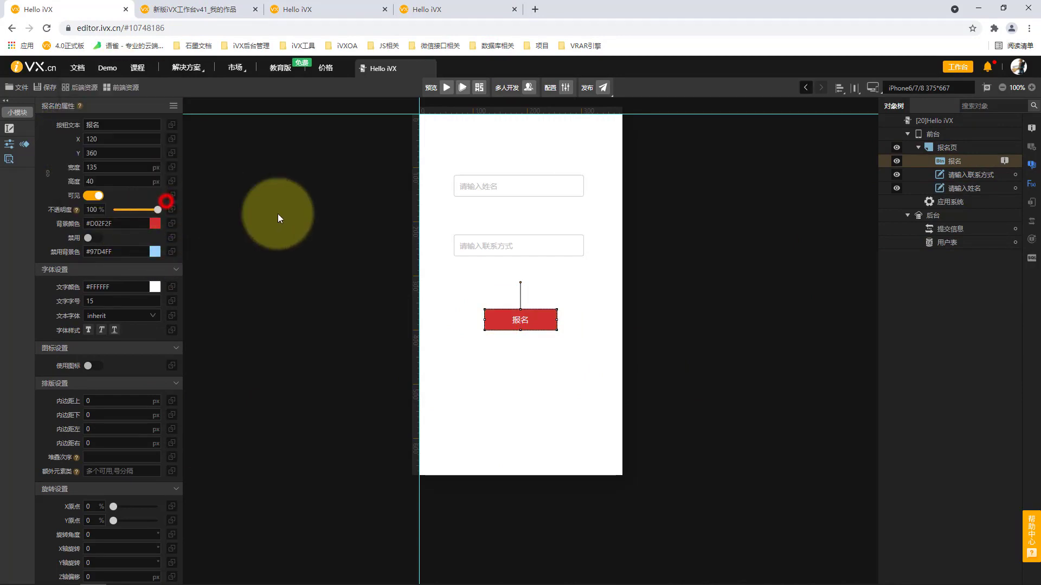
click(286, 216)
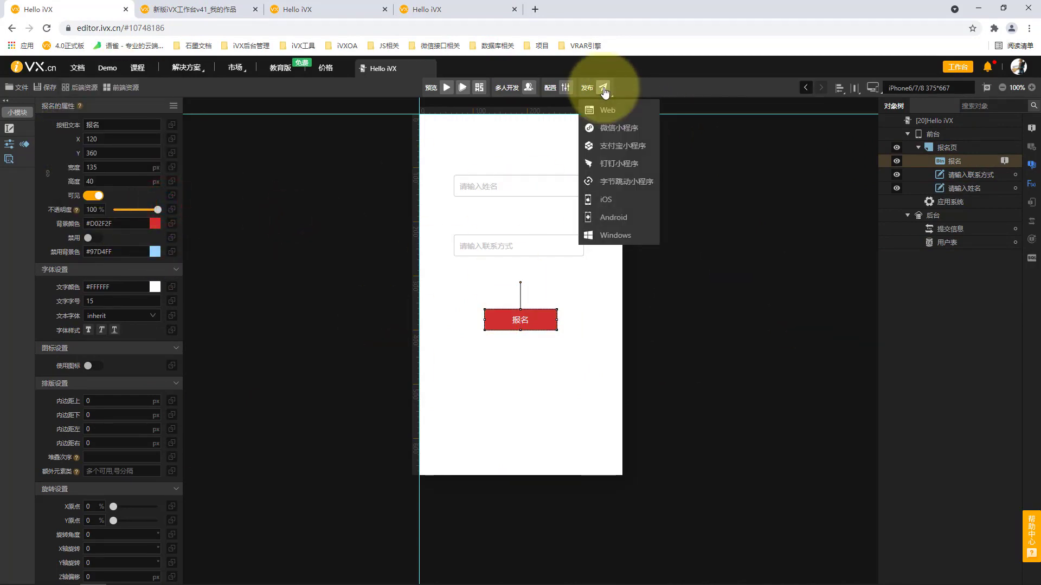
Publish the modified Hello iVX app again as a Web app
click(608, 106)
click(580, 477)
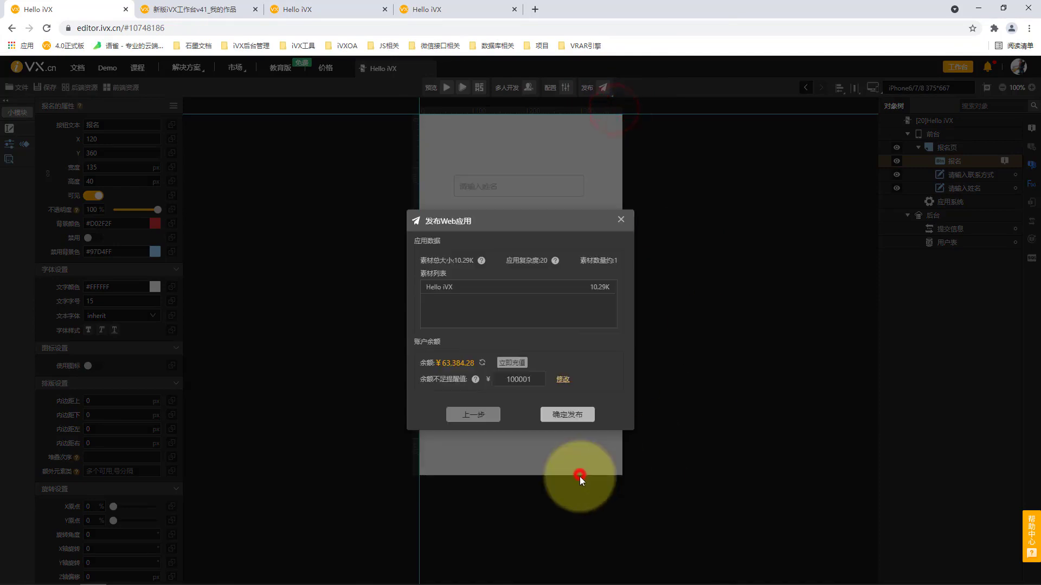
click(574, 415)
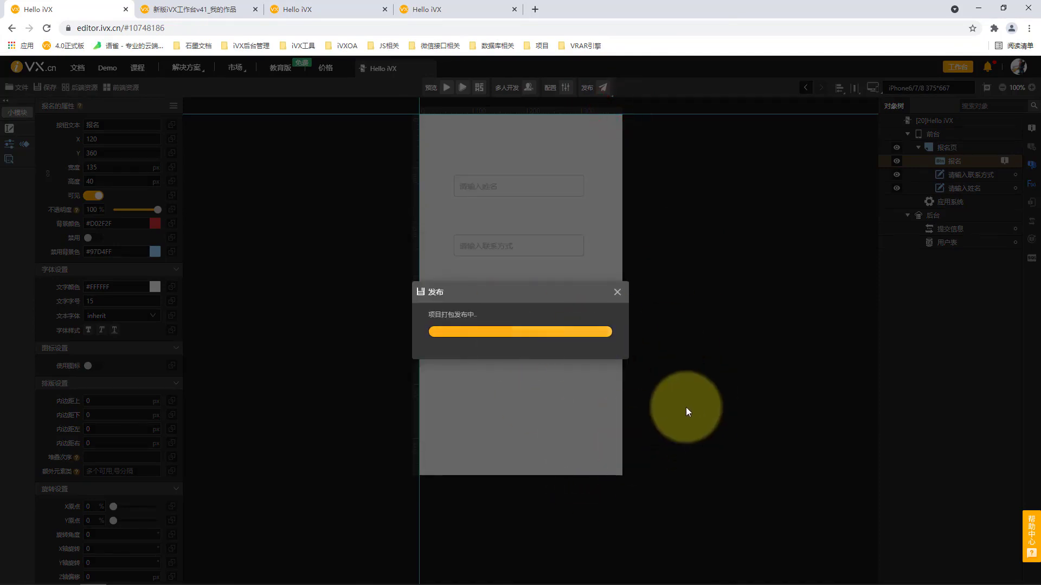
Go to the workbench, review the published versions of Hello iVX in 发布版本管理, and close the version list
click(525, 329)
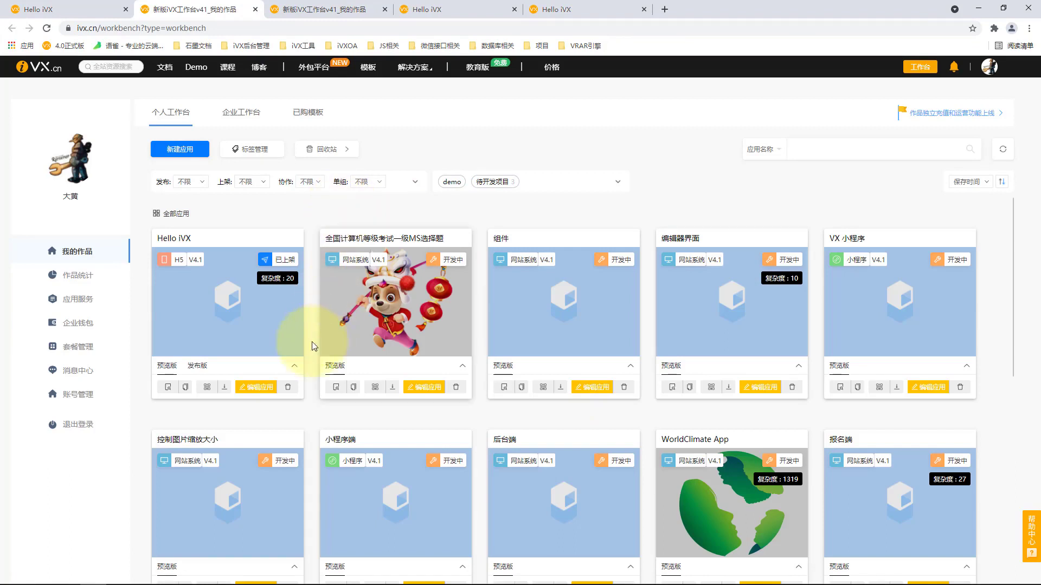
click(200, 366)
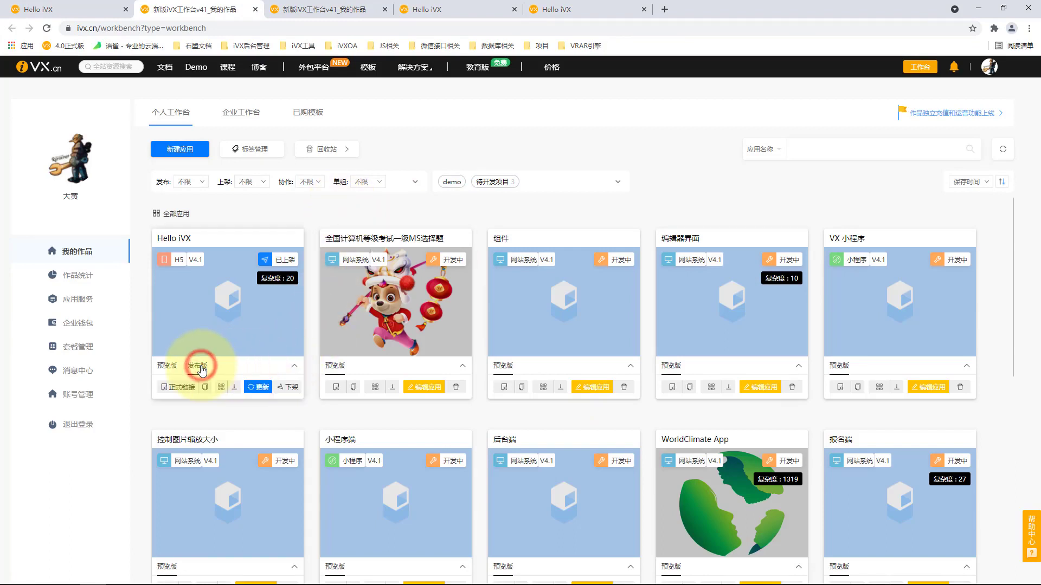
click(263, 388)
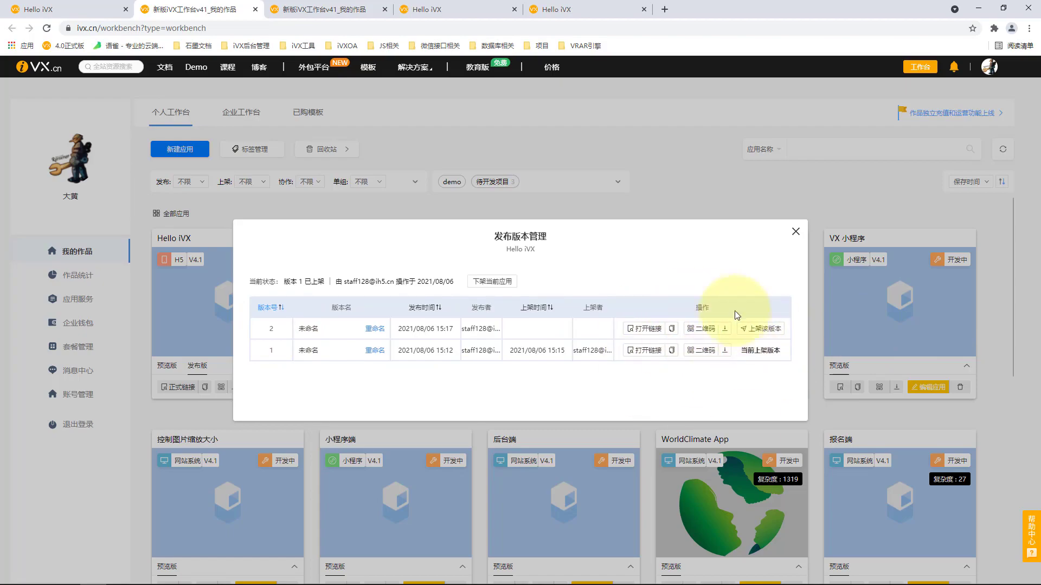
click(796, 234)
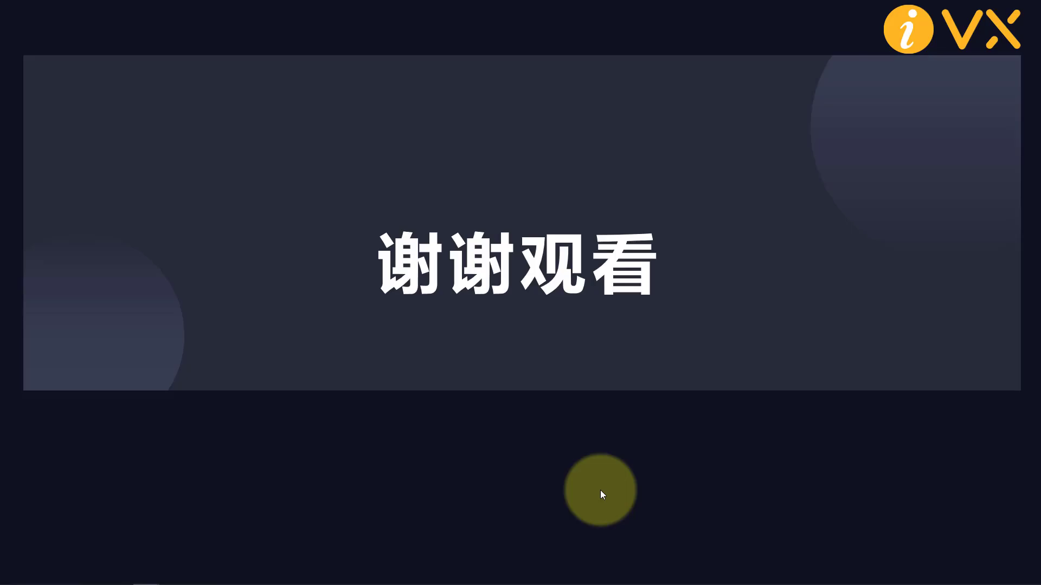